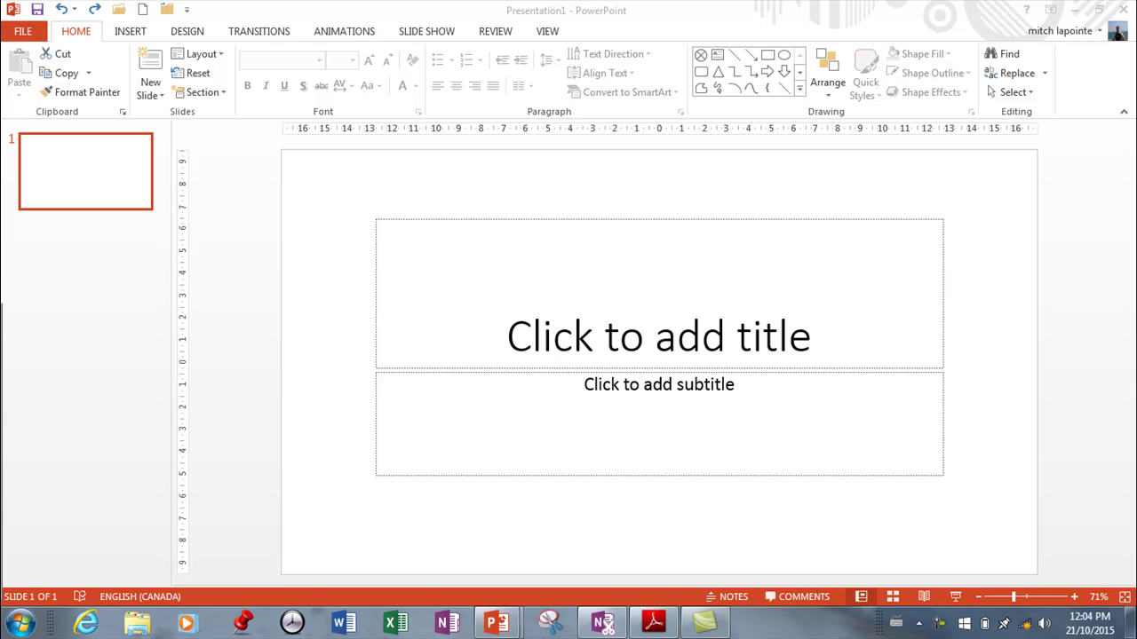
- Load the 11 slides of PowerPoint_5-1b into the Reuse Slides pane
left_click(160, 97)
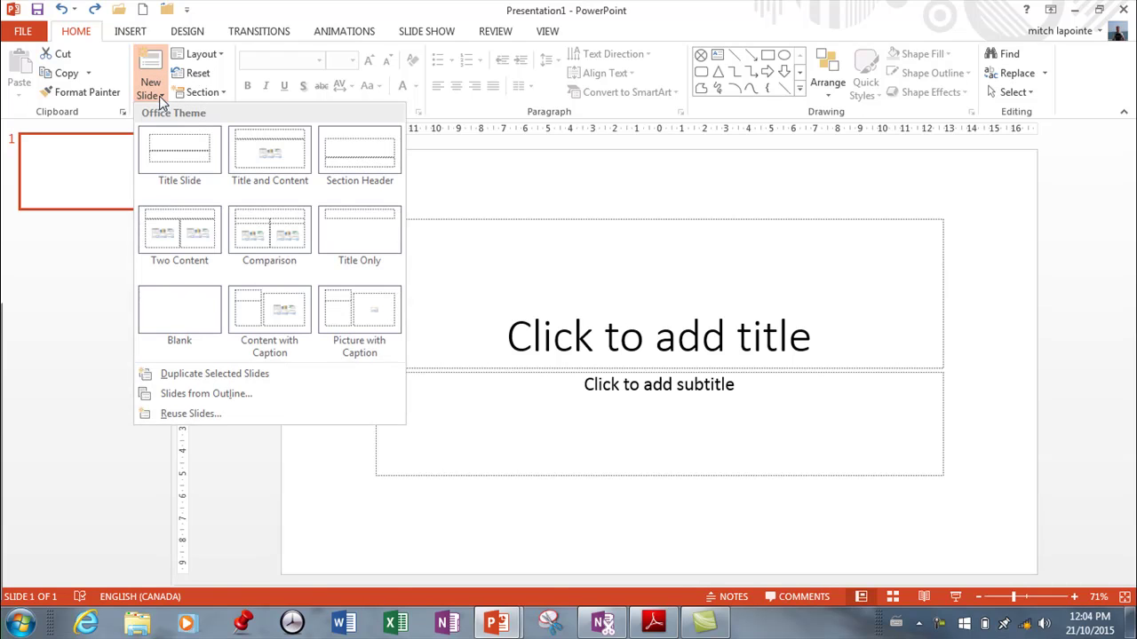
left_click(186, 421)
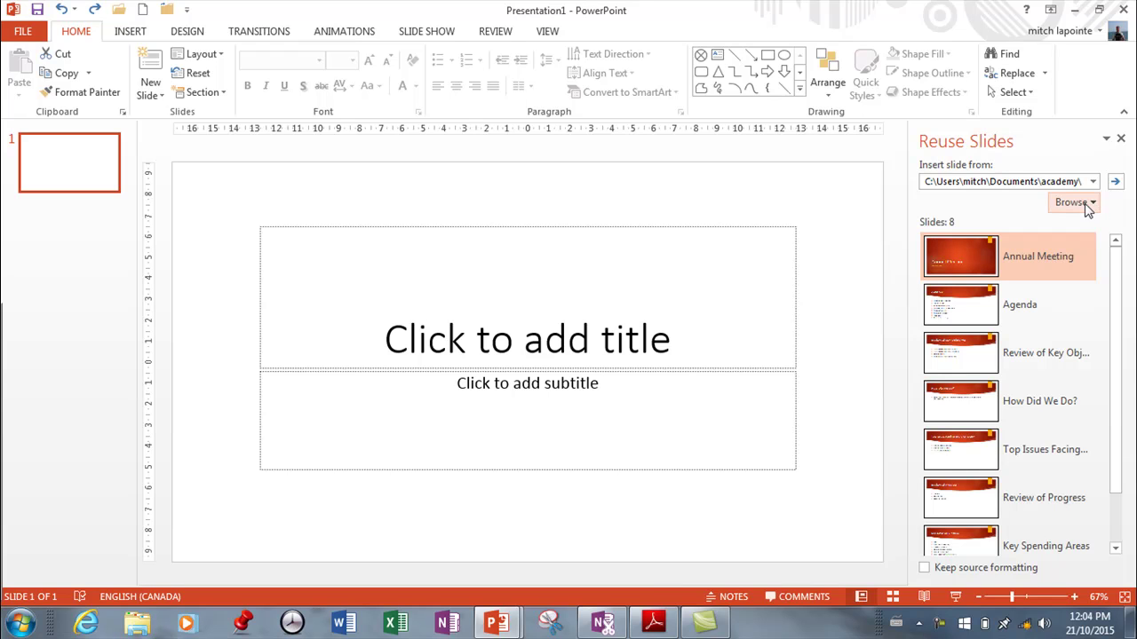
left_click(1092, 204)
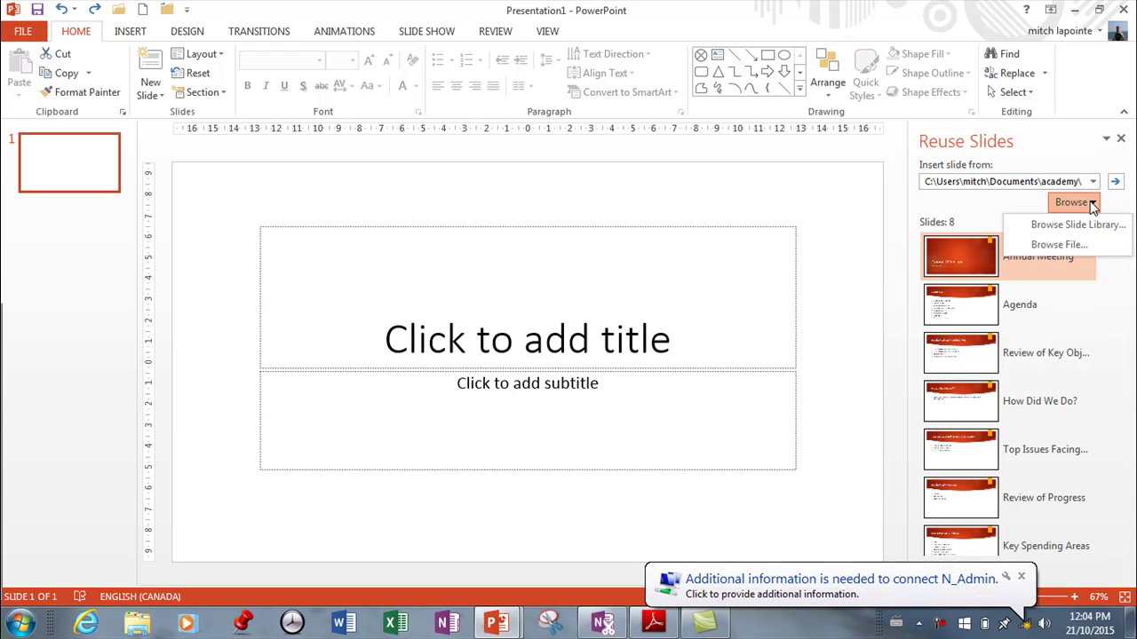
left_click(1069, 253)
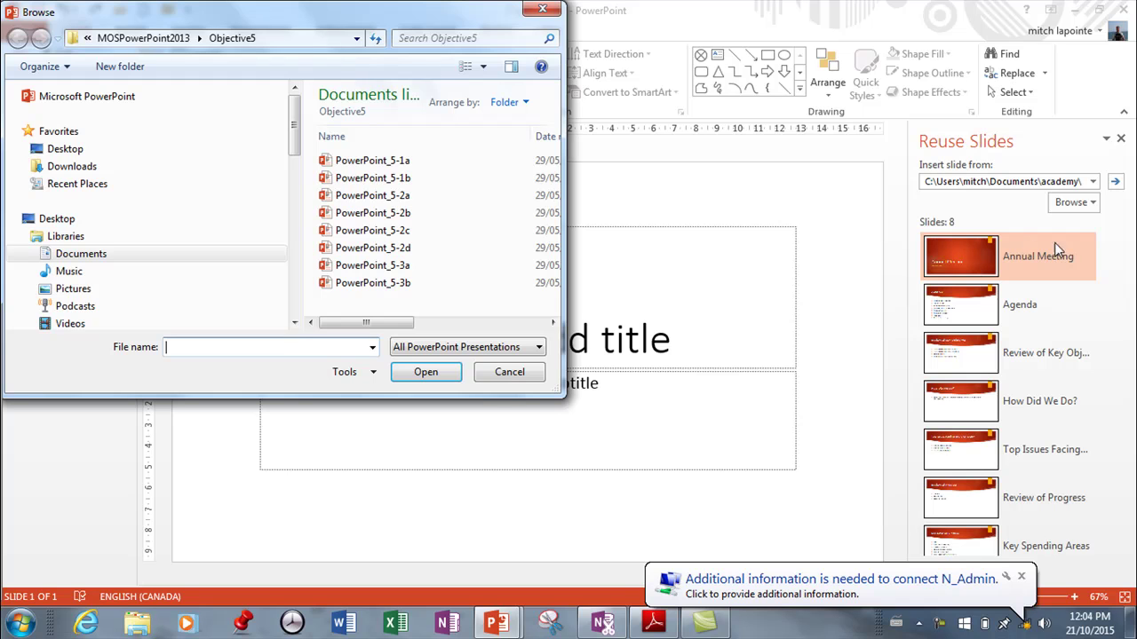
left_click(368, 180)
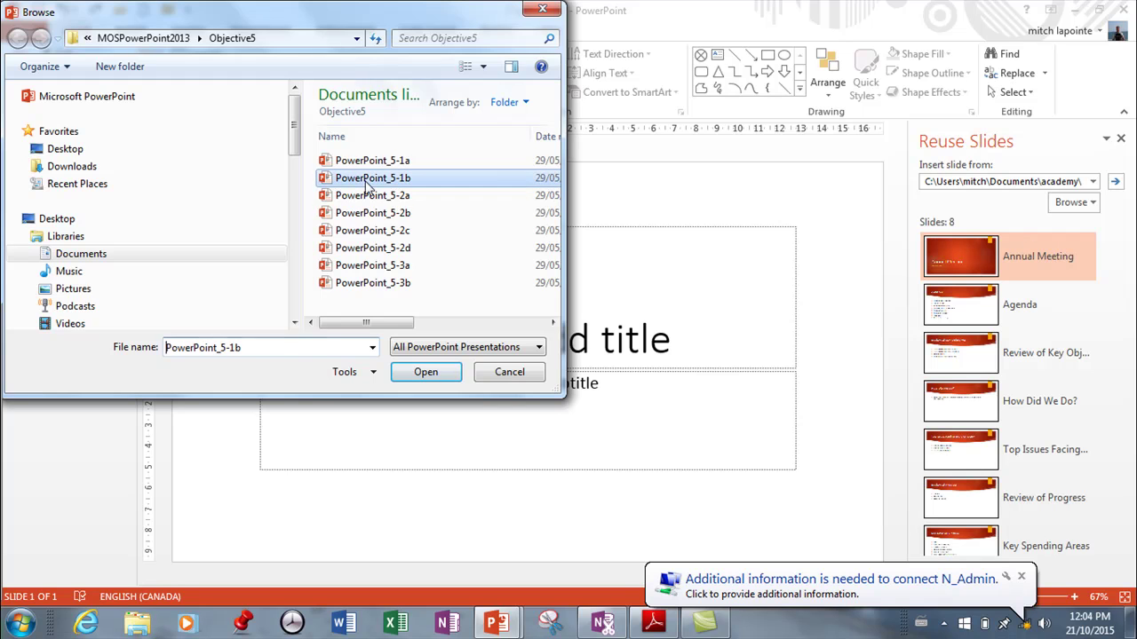
left_click(430, 371)
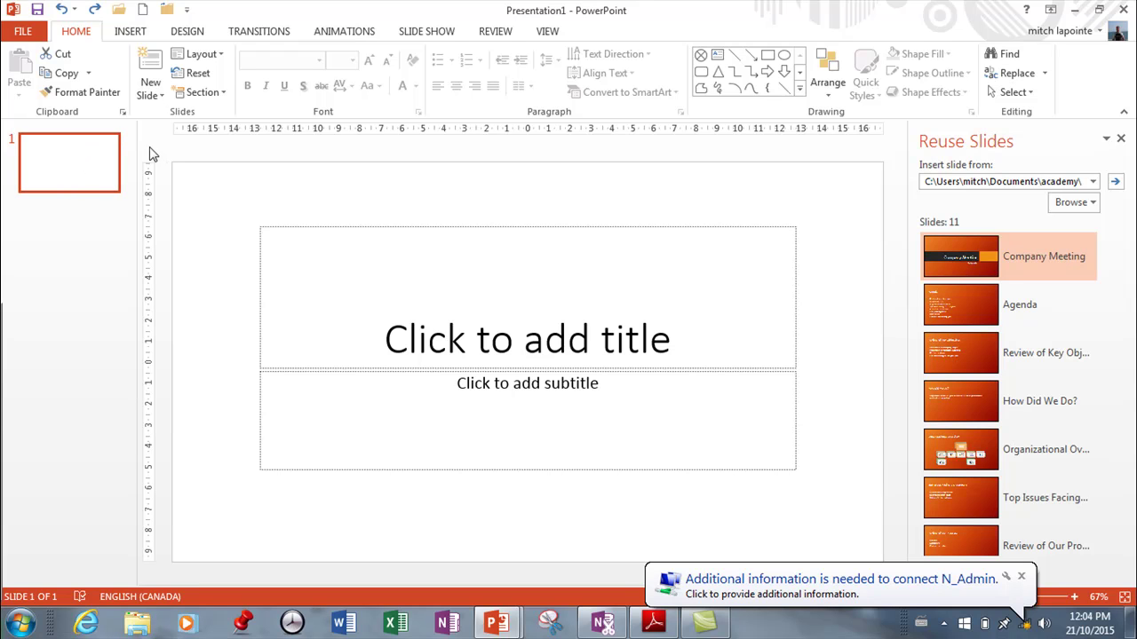
- Add a Title and Content slide and reuse the Company Meeting, Key Objectives, Organizational Overview and Goals slides
left_click(159, 98)
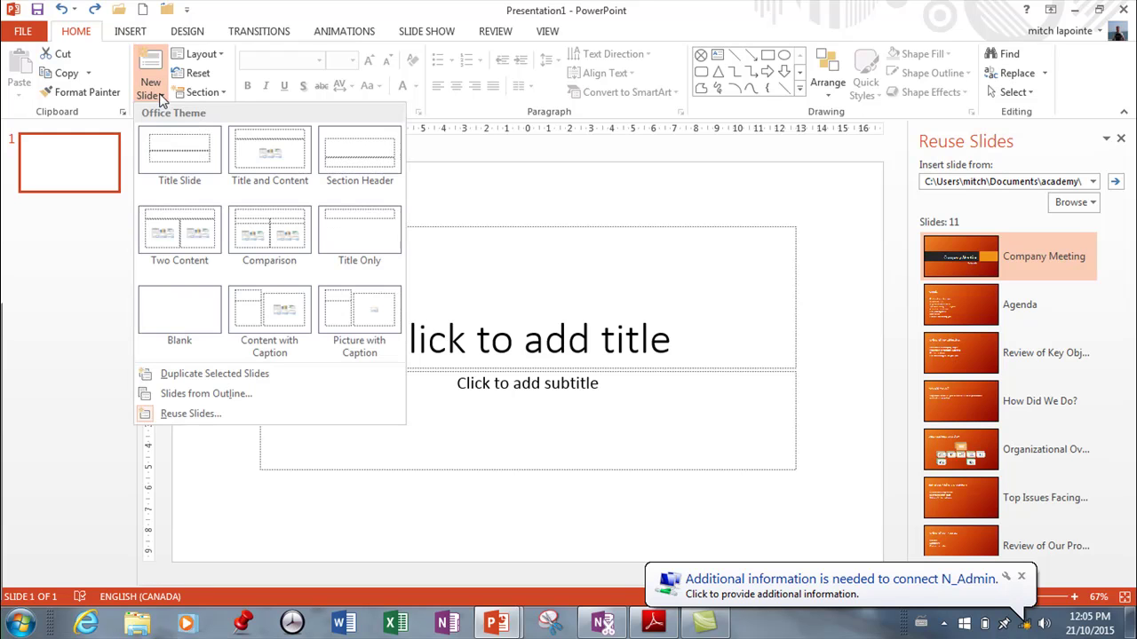
left_click(271, 160)
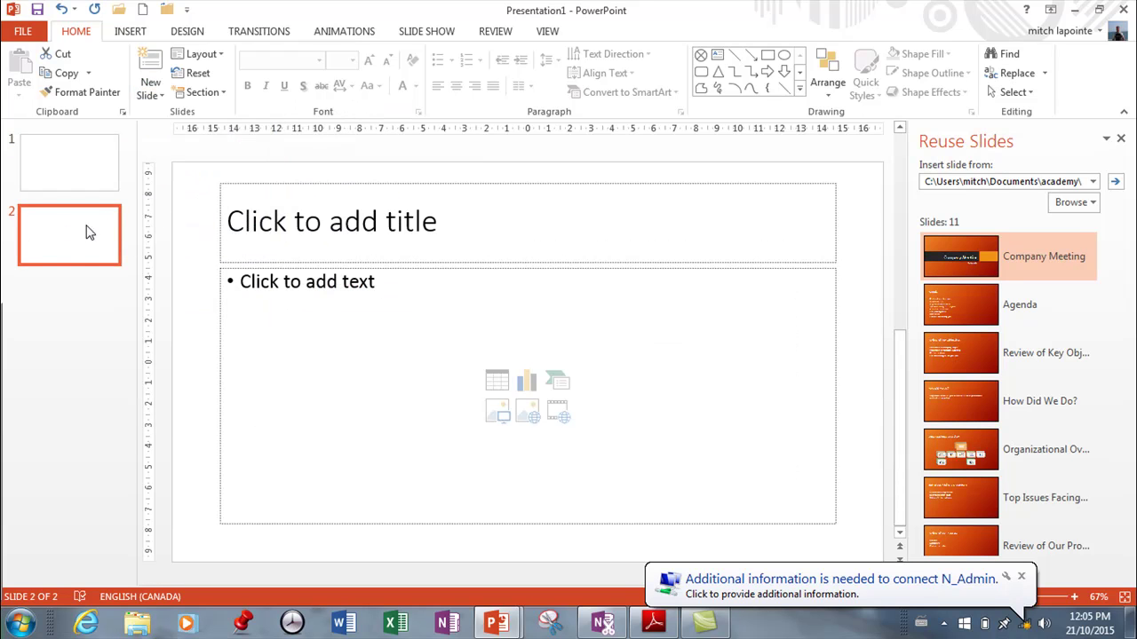
left_click(960, 257)
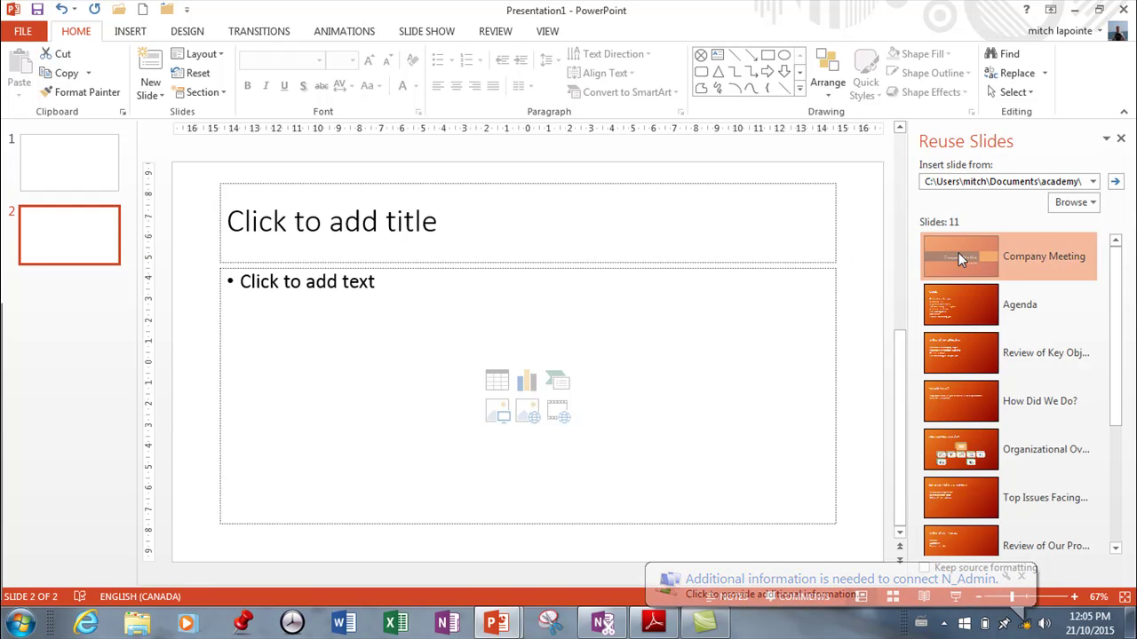
left_click(959, 355)
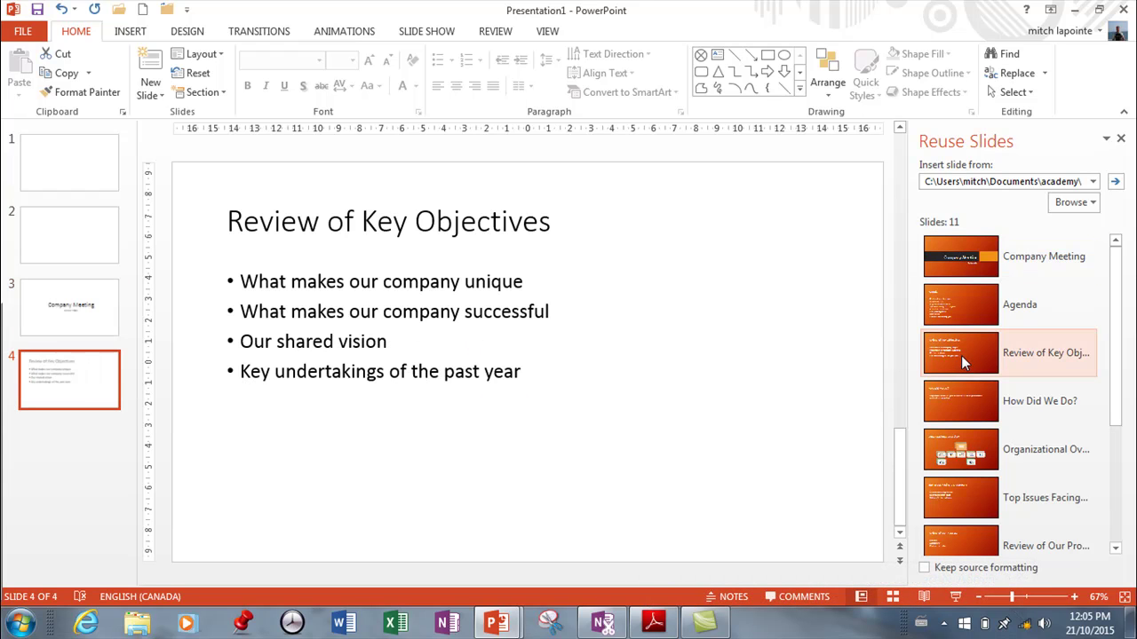
left_click(960, 449)
left_click_drag(1111, 404, 1110, 524)
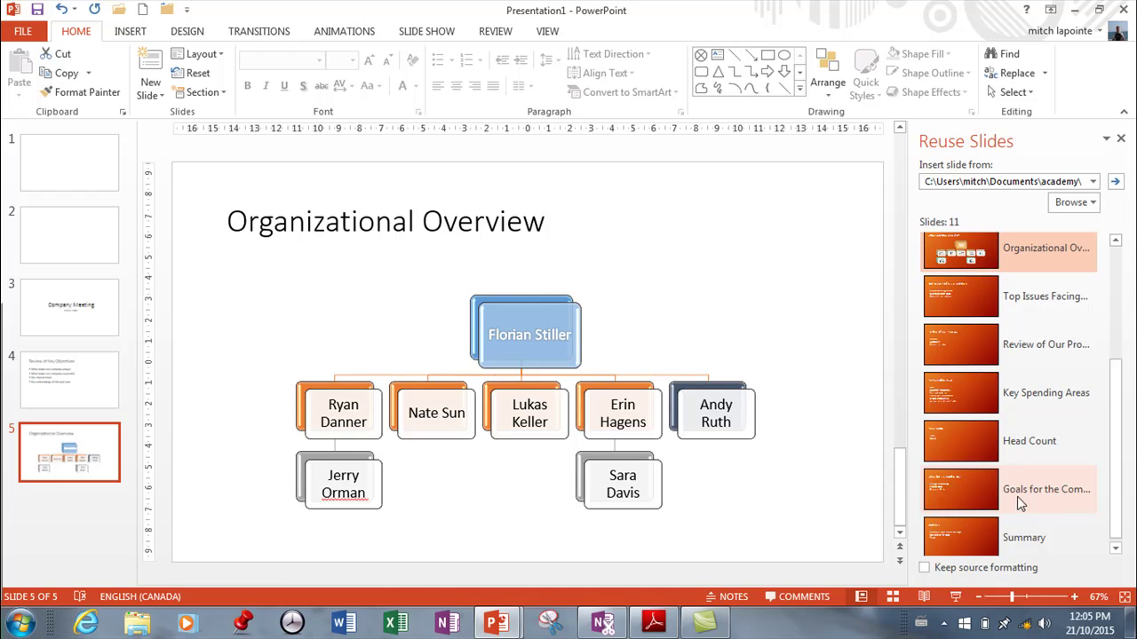
left_click(981, 490)
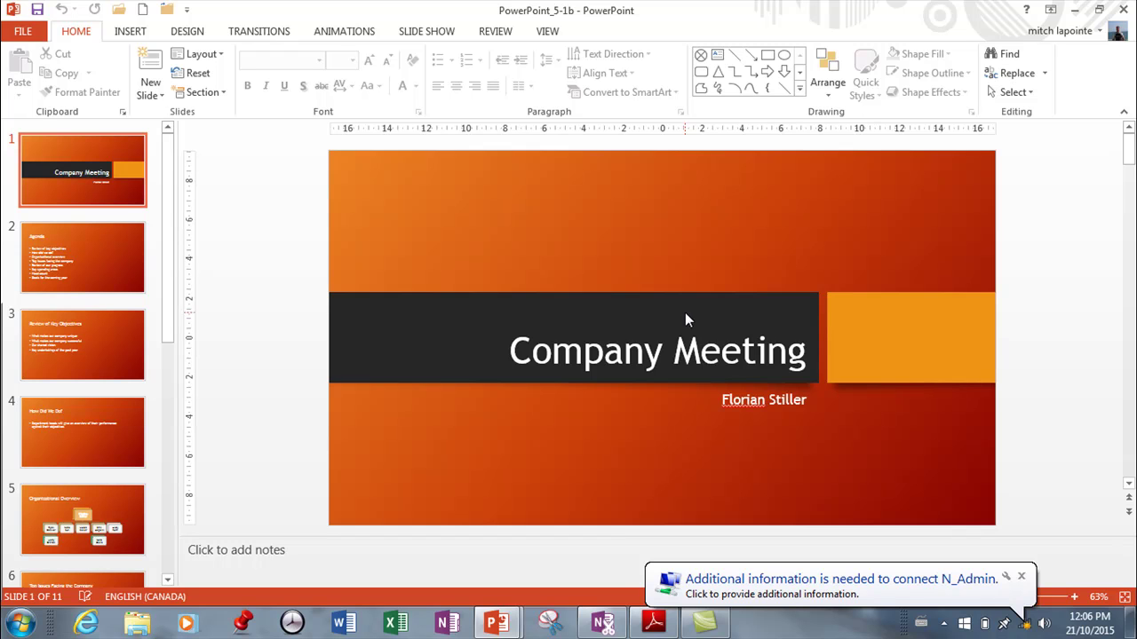
- Tile PowerPoint_5-1b and PowerPoint_5-1a side by side and close PowerPoint_5-1a's Animation Pane
left_click(548, 34)
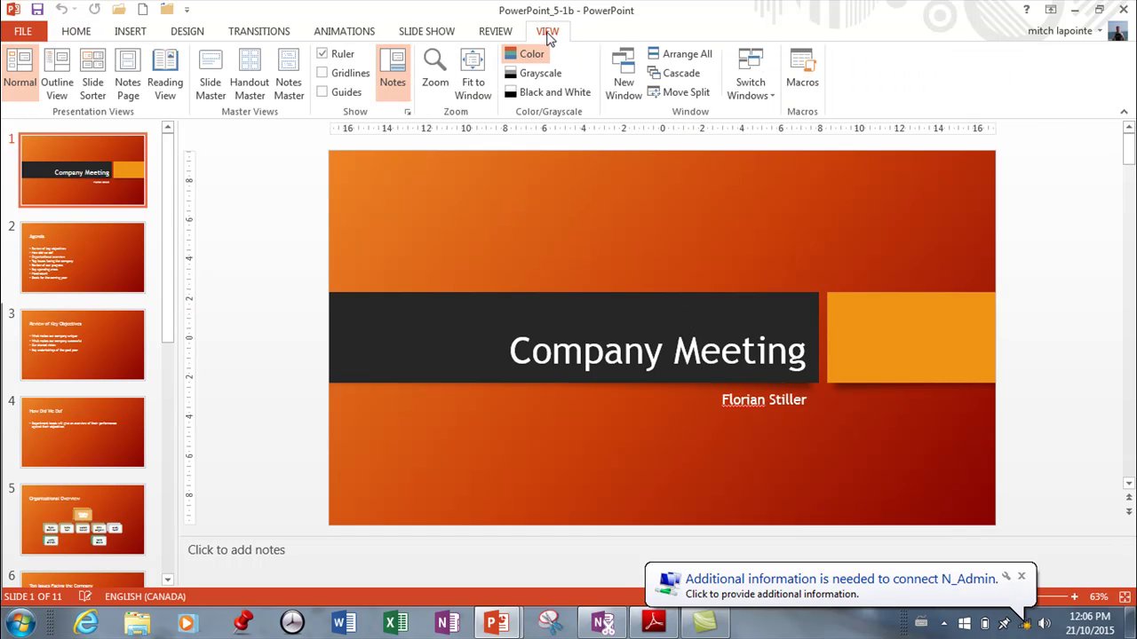
left_click(678, 62)
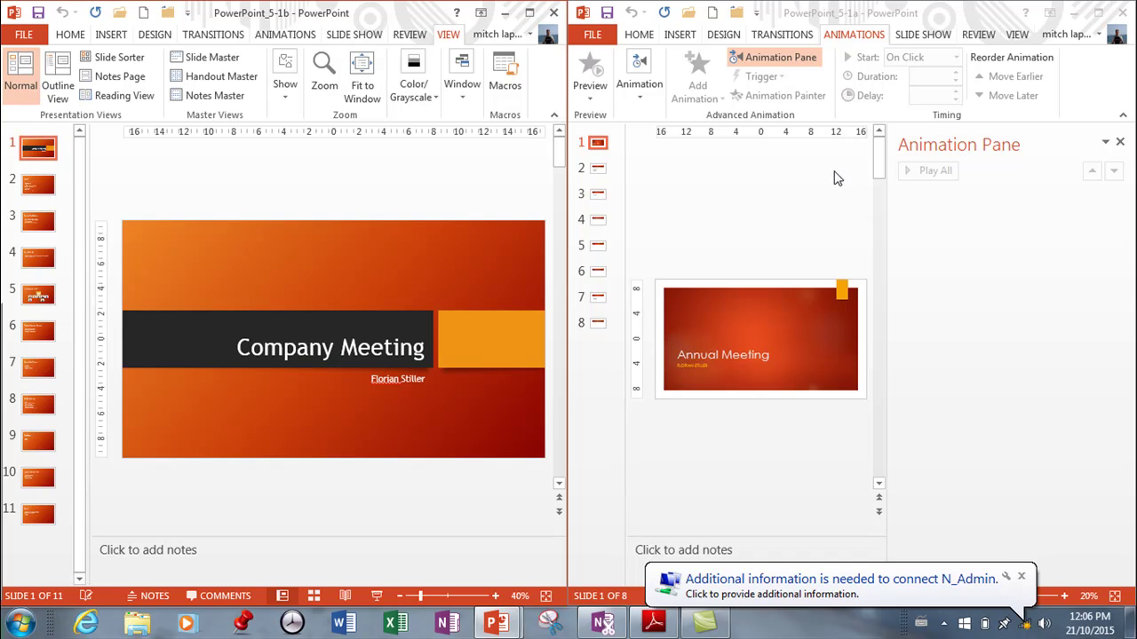
left_click(1120, 144)
left_click(1120, 145)
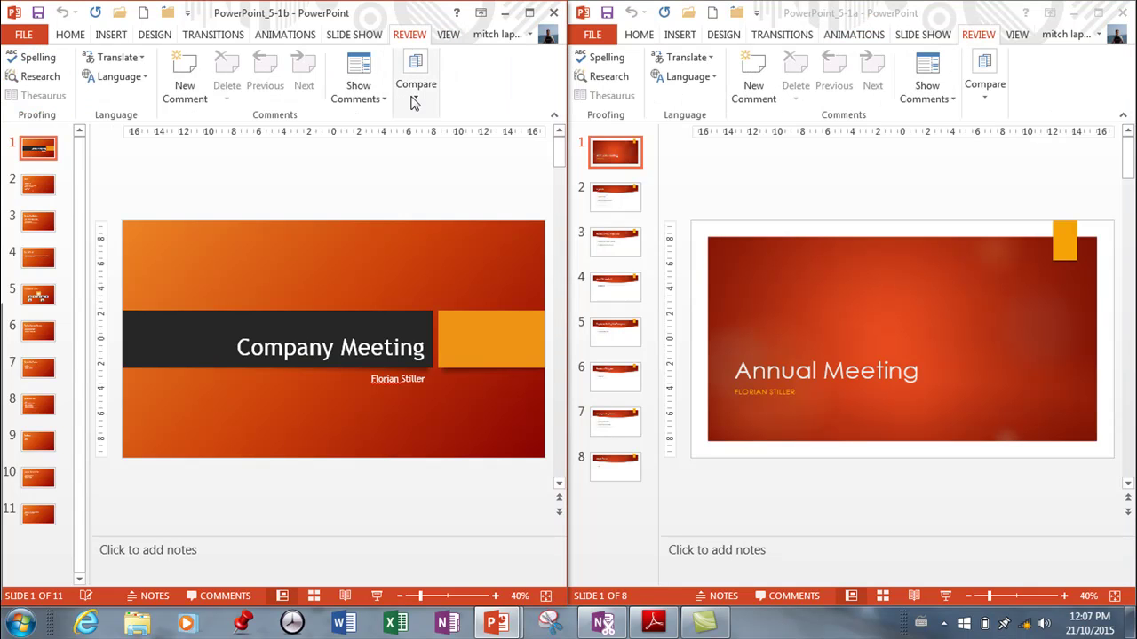
- Close PowerPoint_5-1b, maximize PowerPoint_5-1a, and start Compare to pick a file to merge
left_click(416, 99)
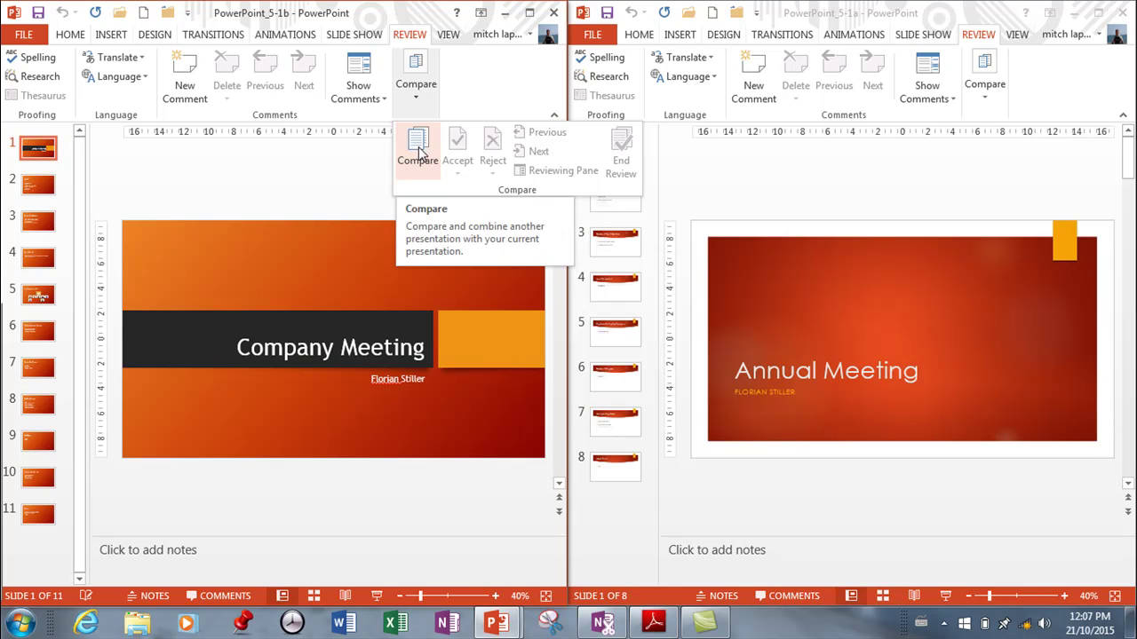
left_click(341, 171)
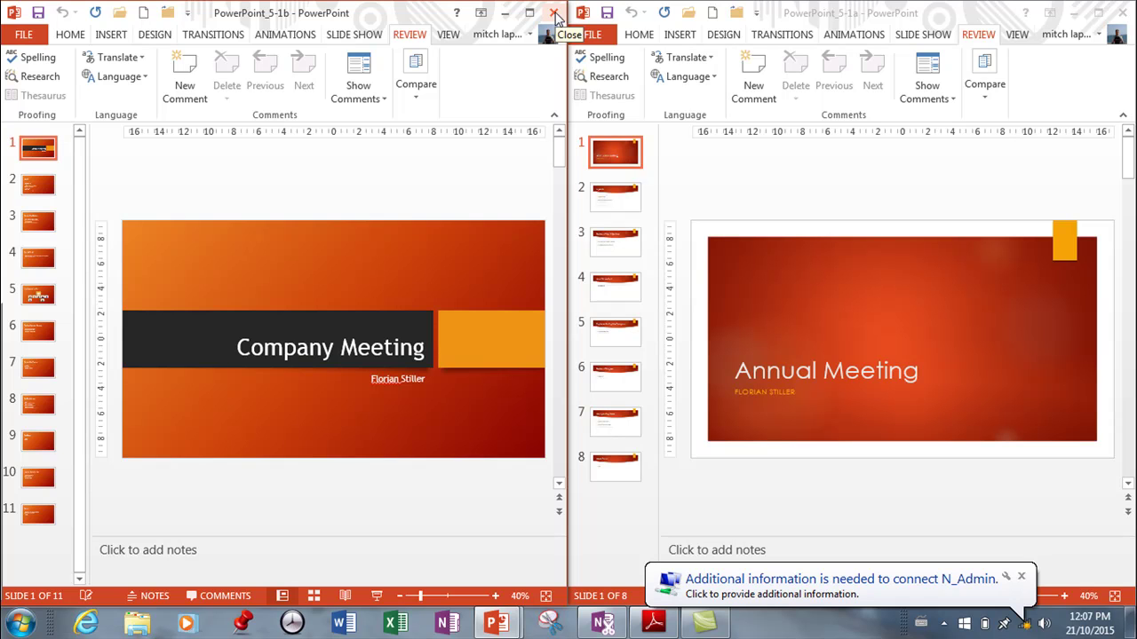
left_click(554, 14)
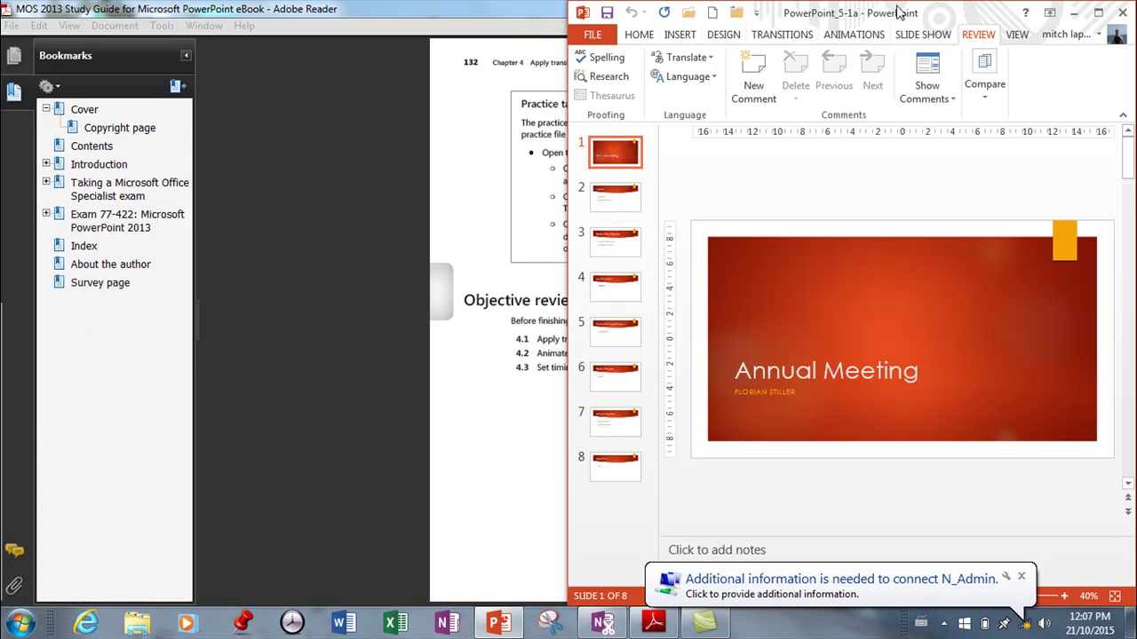
left_click(1099, 13)
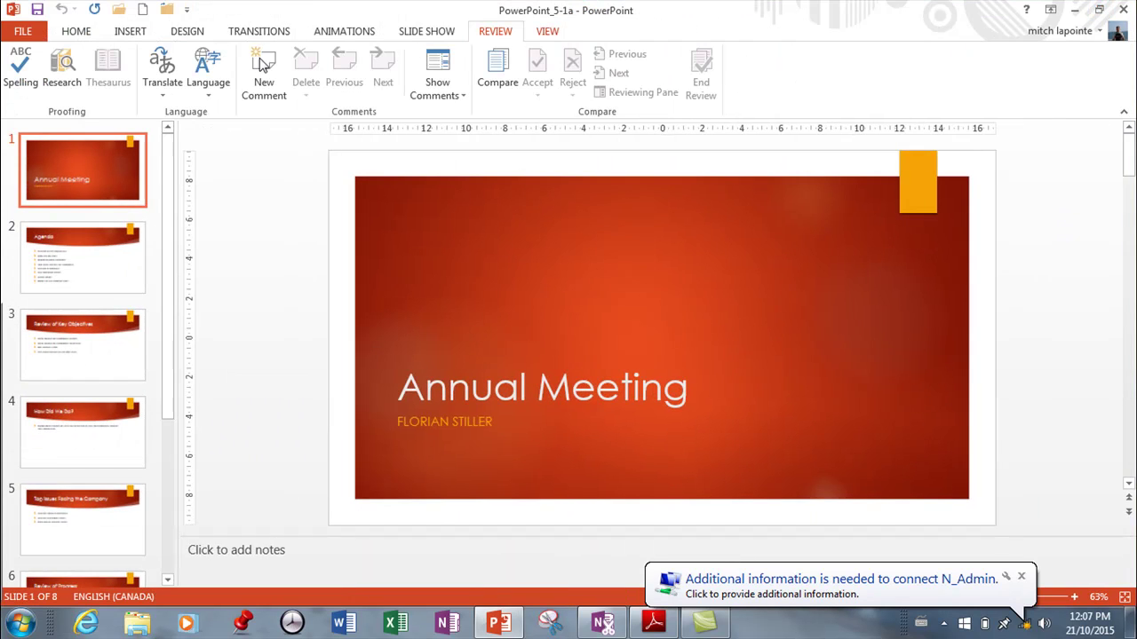
left_click(498, 78)
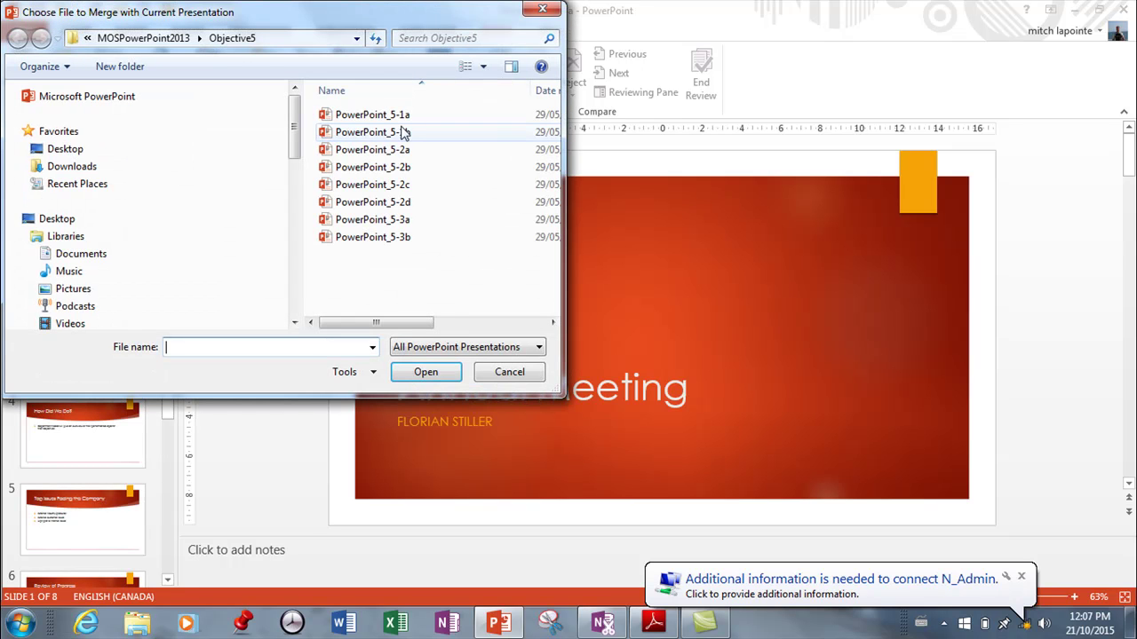
- Select PowerPoint_5-1b in the Choose File to Merge dialog and merge it
left_click(373, 133)
left_click(428, 372)
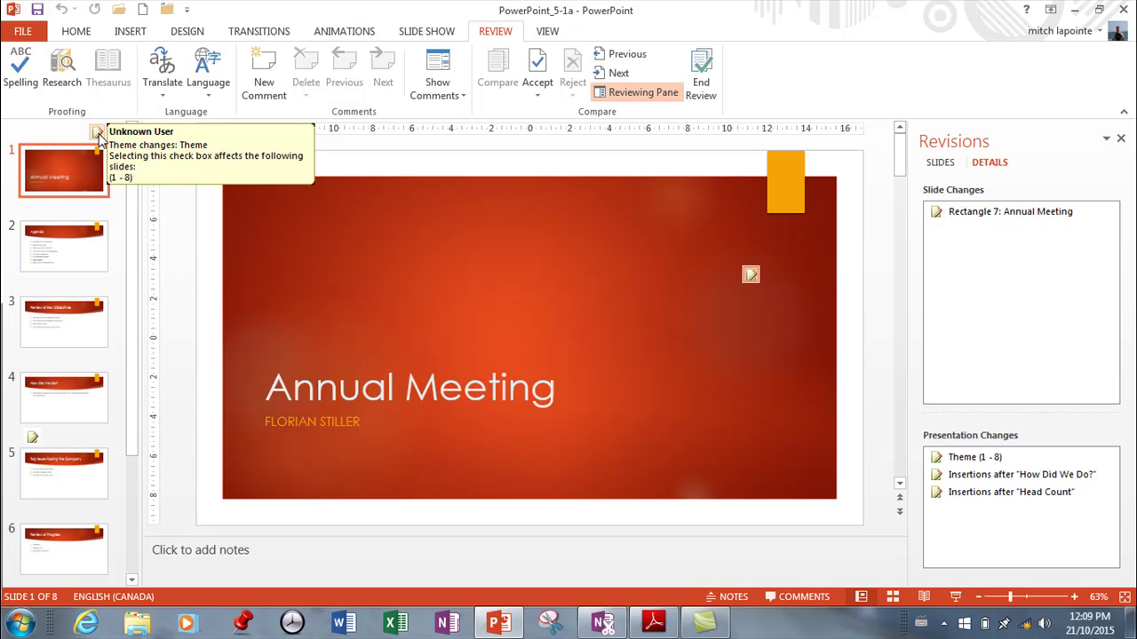
- Reject the merged theme change, then display the Rectangle 7 title revisions on slide 1
mouse_move(98, 135)
left_click(98, 134)
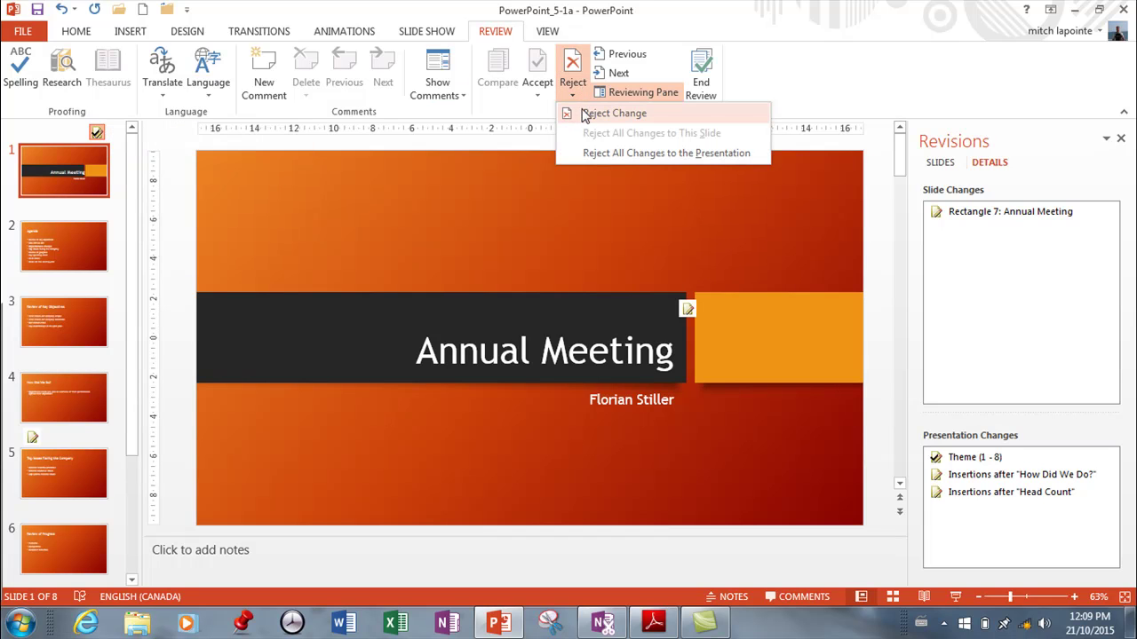
left_click(586, 114)
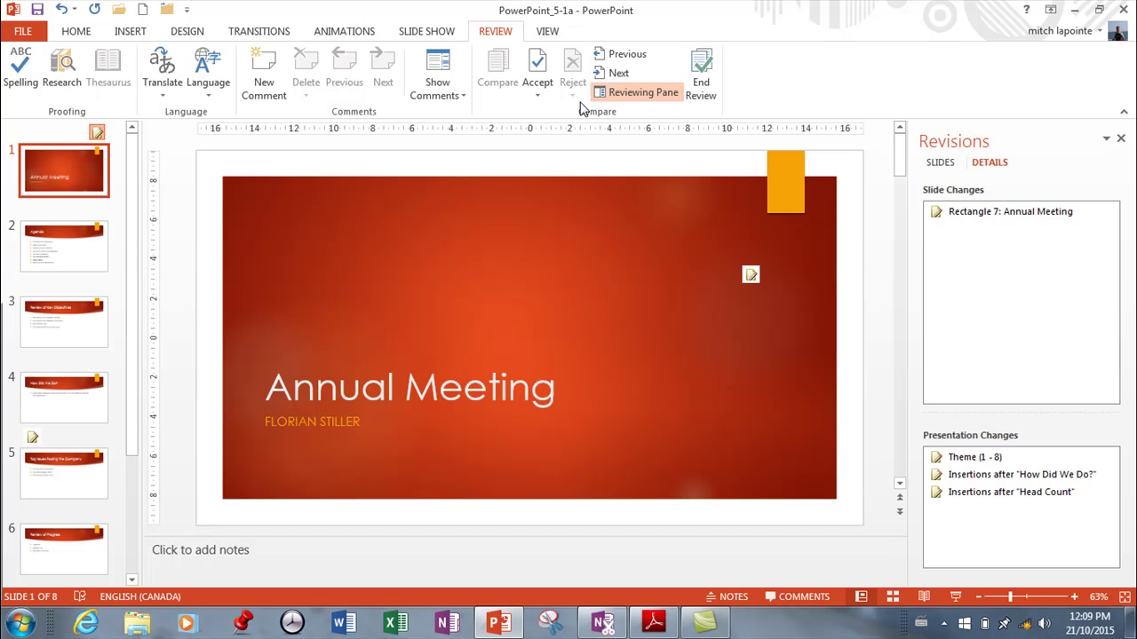
left_click(751, 276)
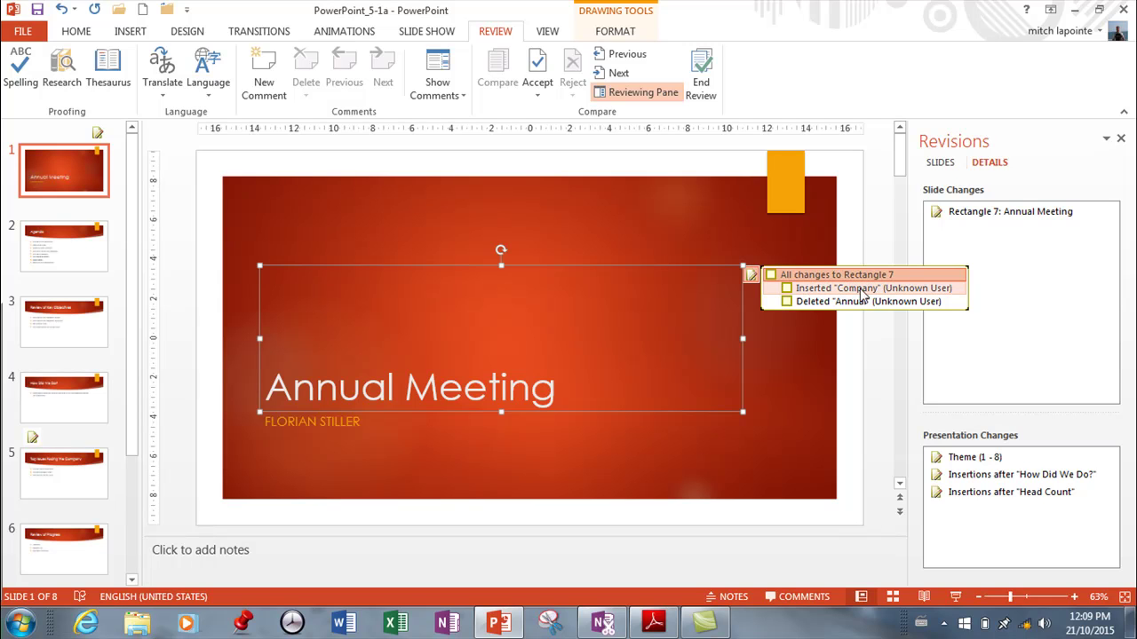
- Accept all Rectangle 7 changes so 'Company' replaces 'Annual' in the slide 1 title
left_click(770, 277)
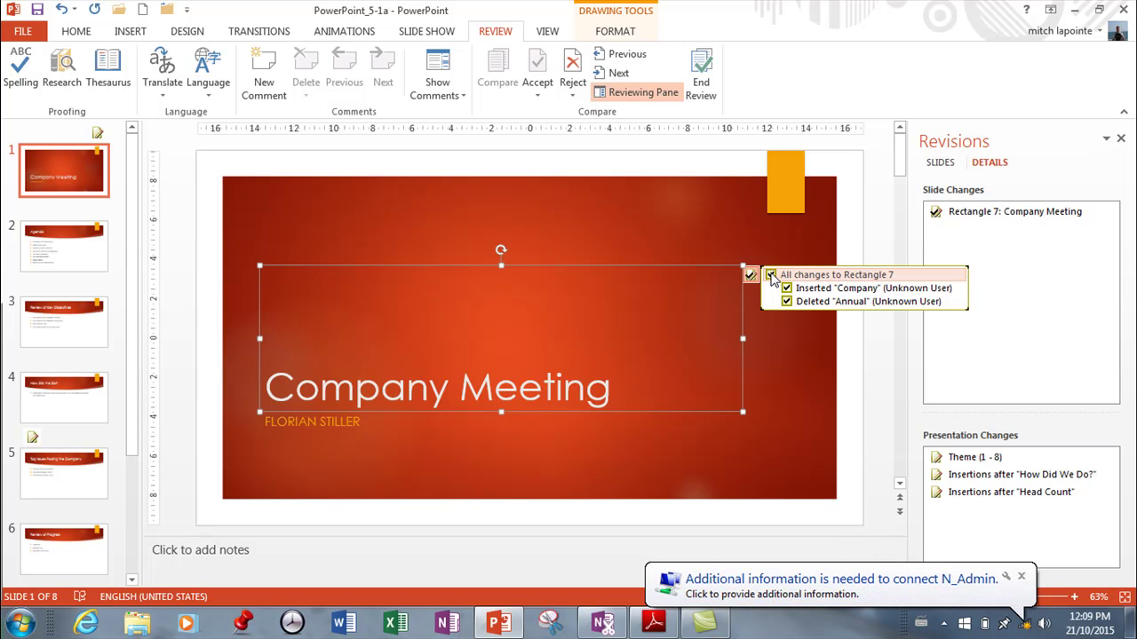
left_click(573, 71)
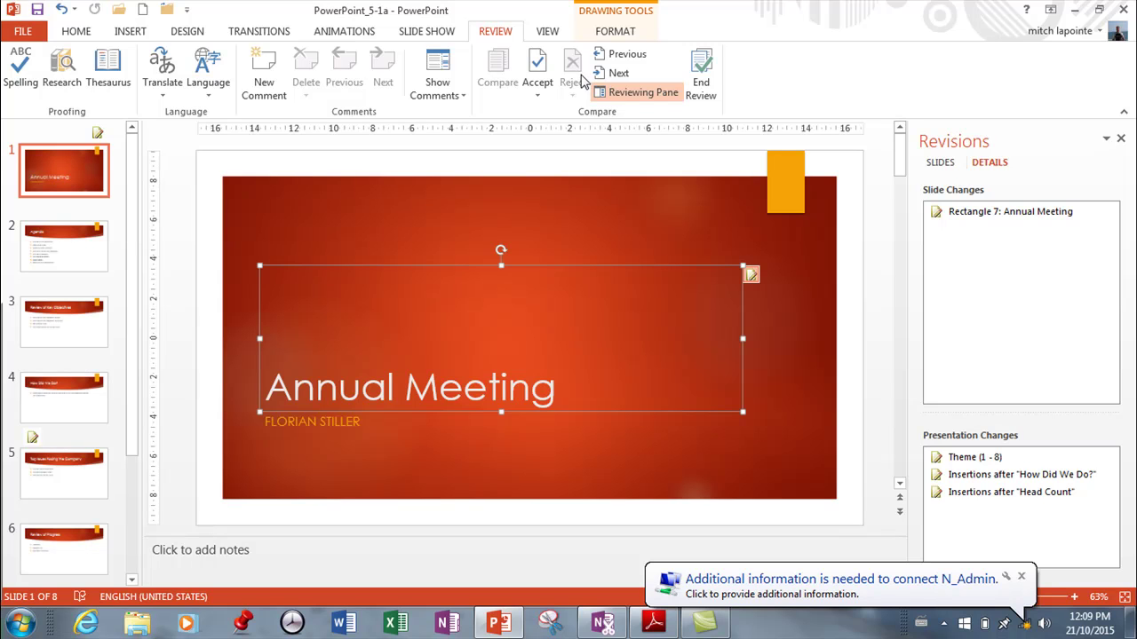
left_click(543, 82)
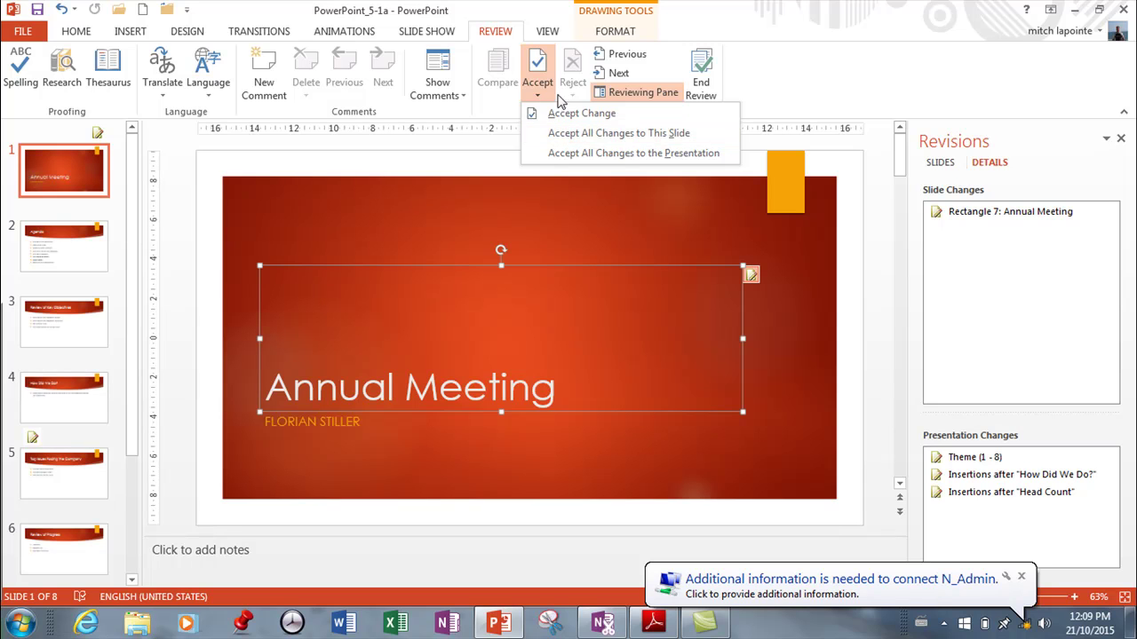
left_click(754, 275)
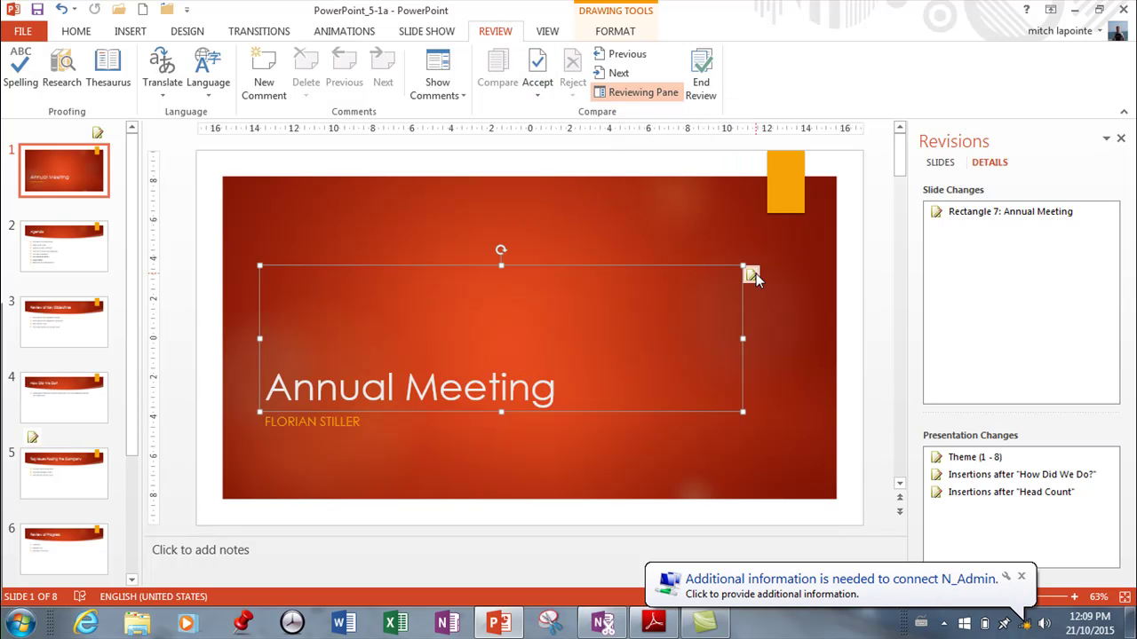
left_click(753, 276)
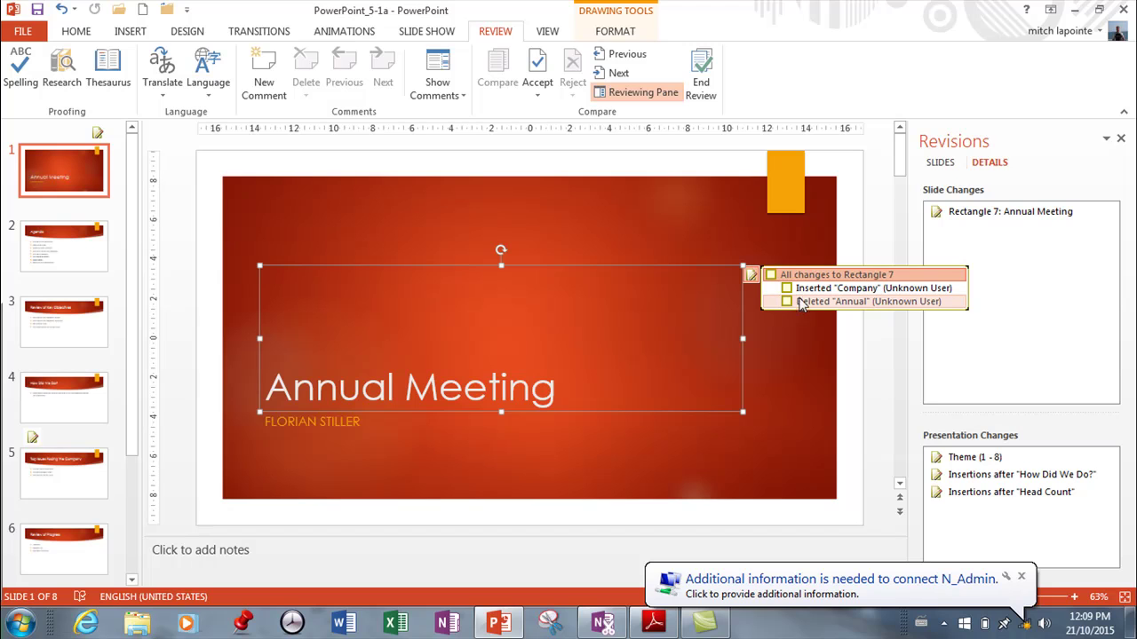
left_click(770, 275)
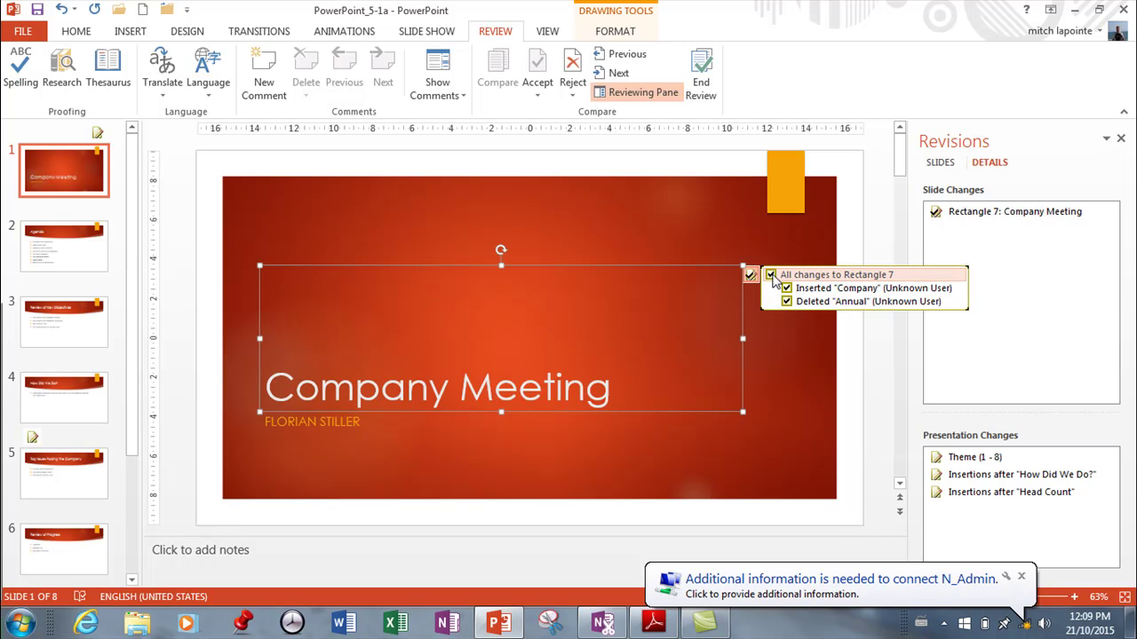
- Accept the Rectangle 8 Agenda bullet changes and the inserted 'Our' in slide 6's title
left_click(616, 74)
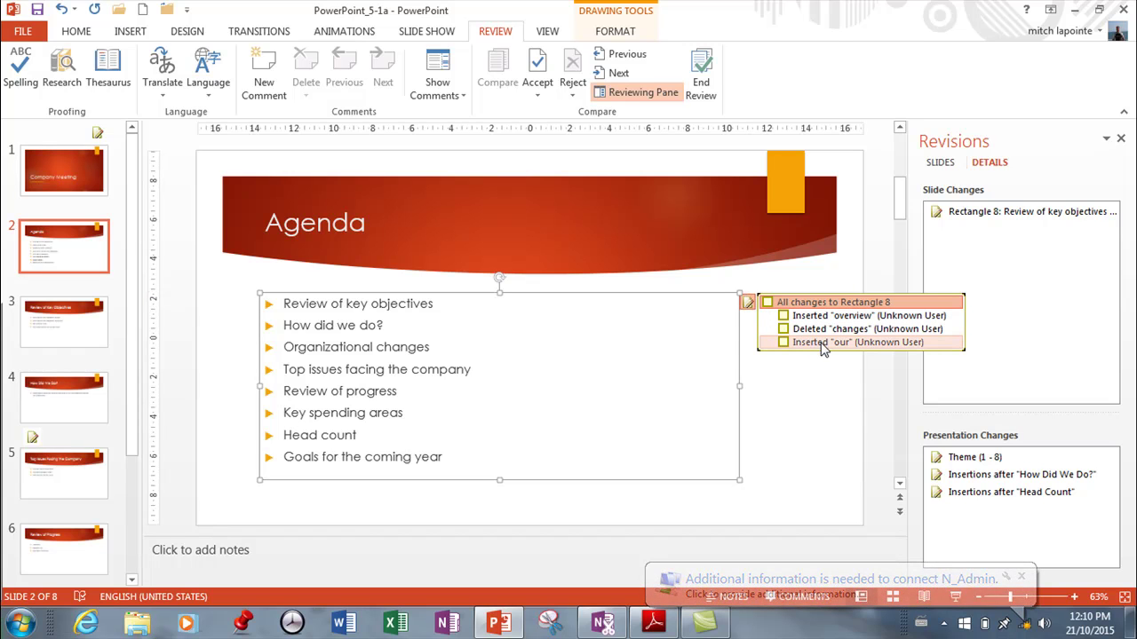
left_click(769, 303)
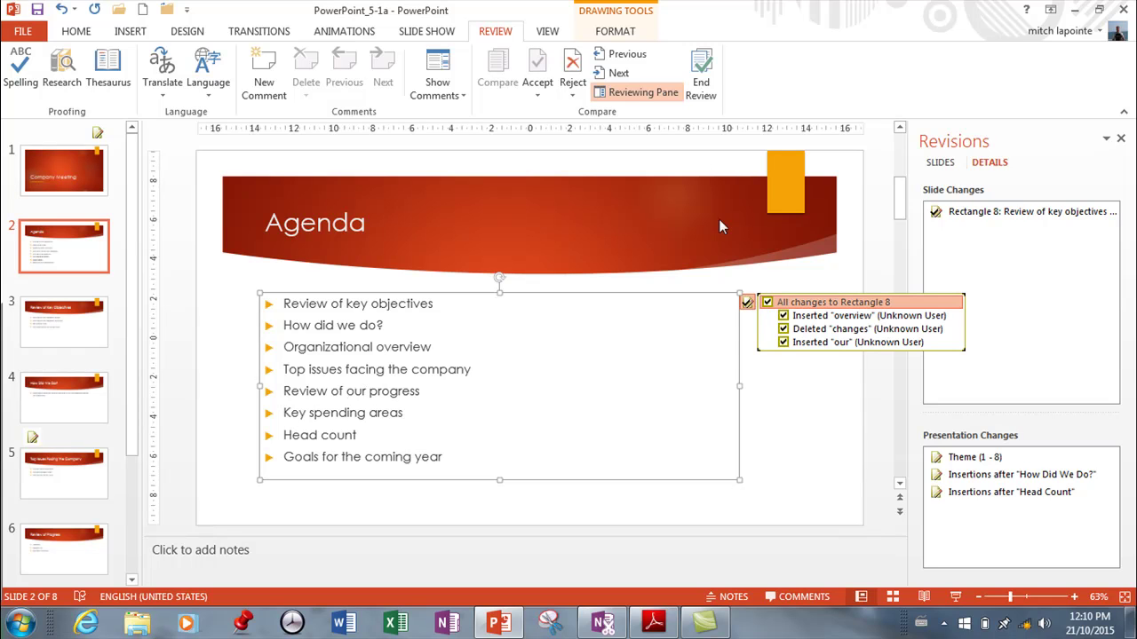
left_click(618, 75)
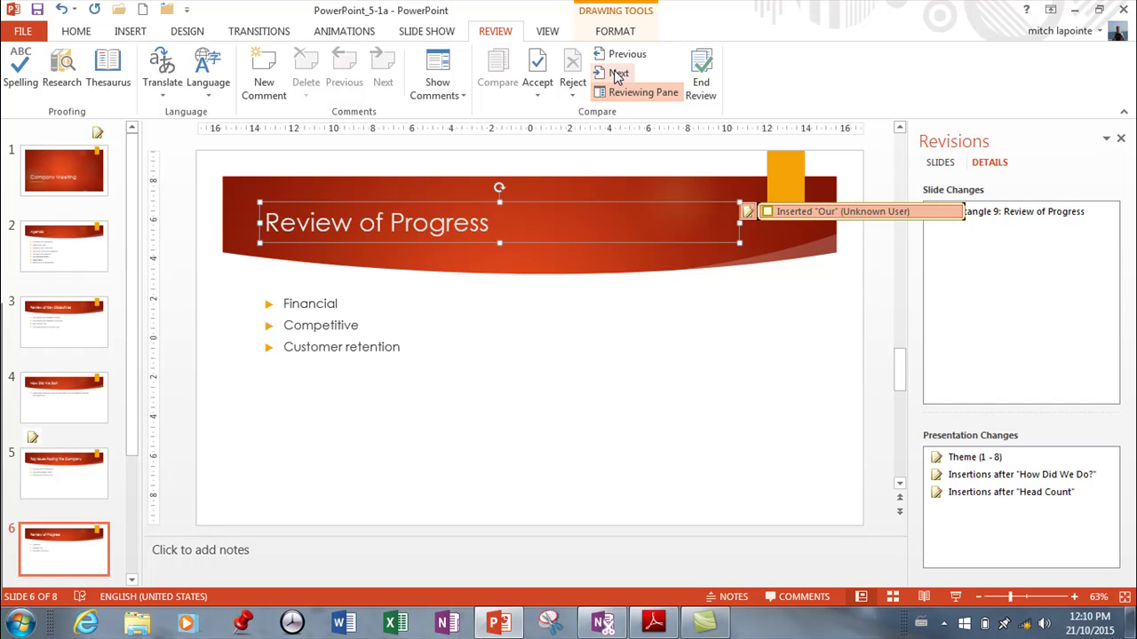
left_click(766, 211)
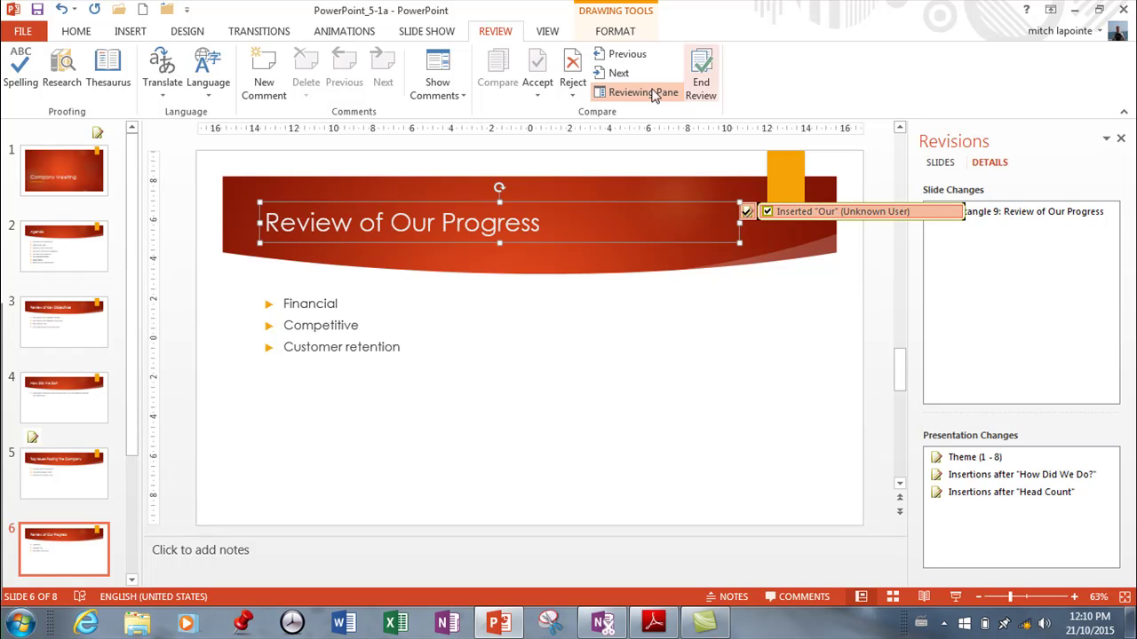
left_click(604, 74)
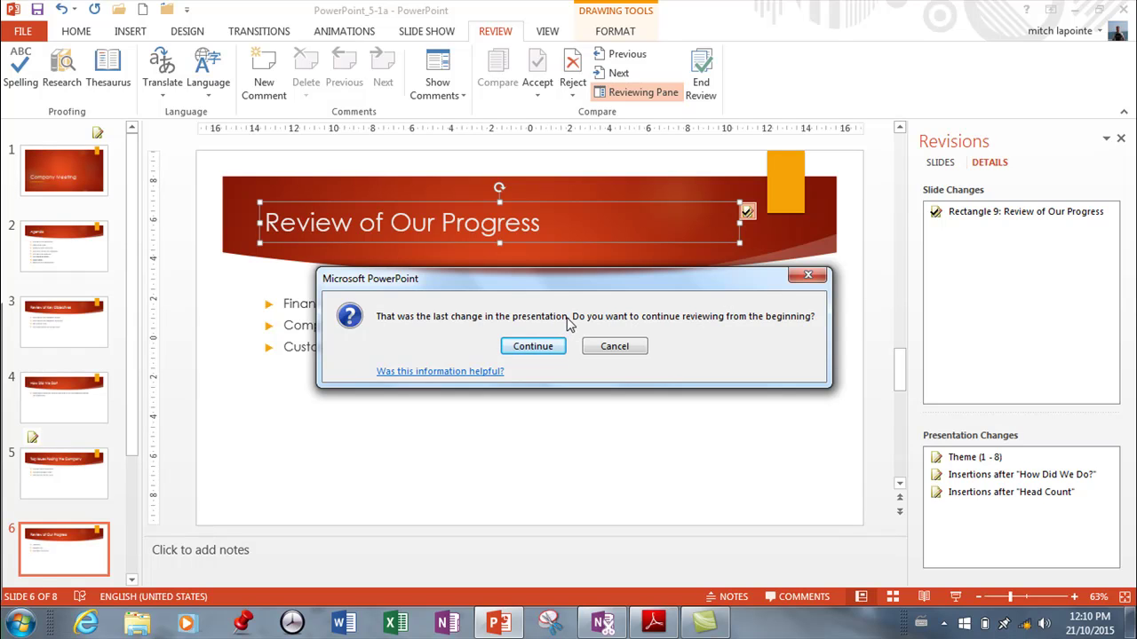
- Decline restarting the review, then end the review and confirm with Yes
left_click(615, 346)
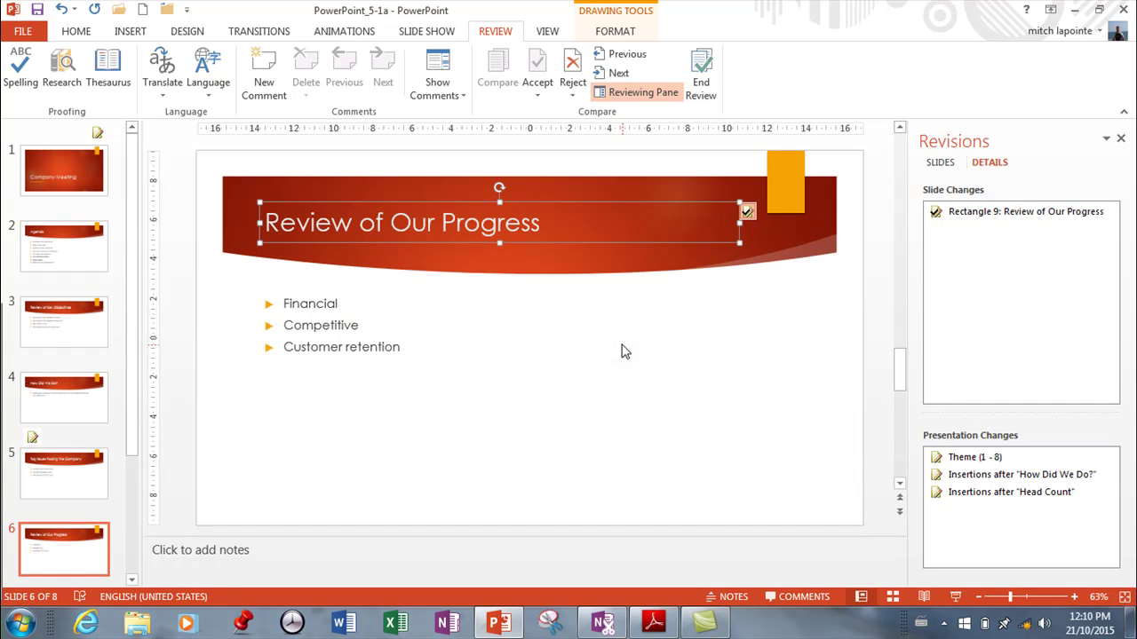
left_click(701, 78)
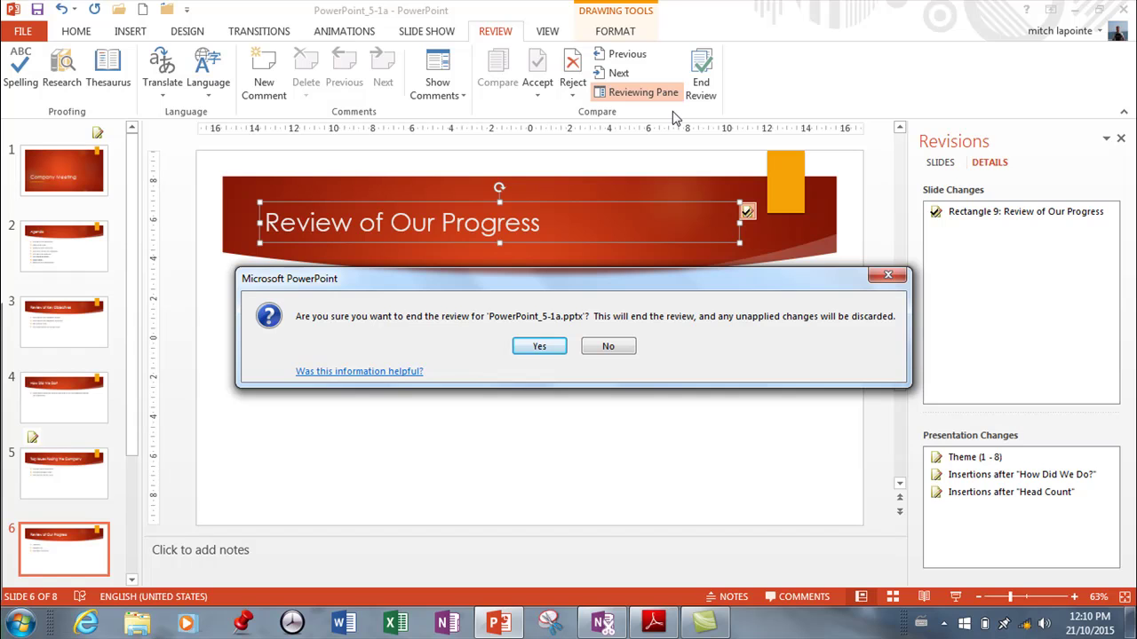
left_click(547, 350)
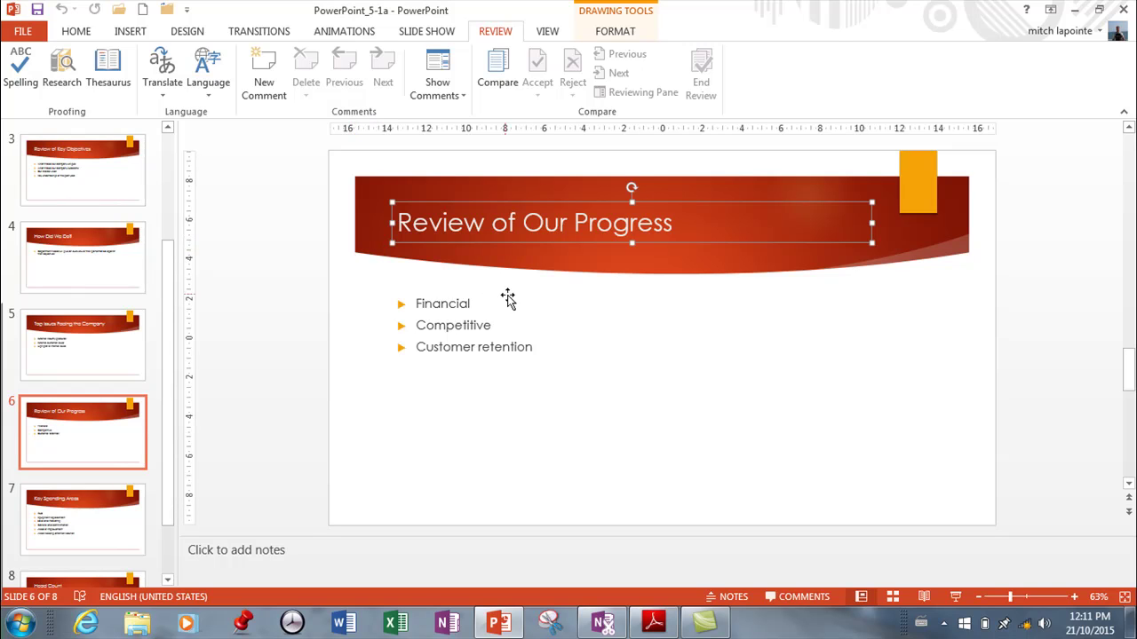
- Jump to slide 1 with Ctrl+Home and show the empty Comments pane
key("ctrl+Home")
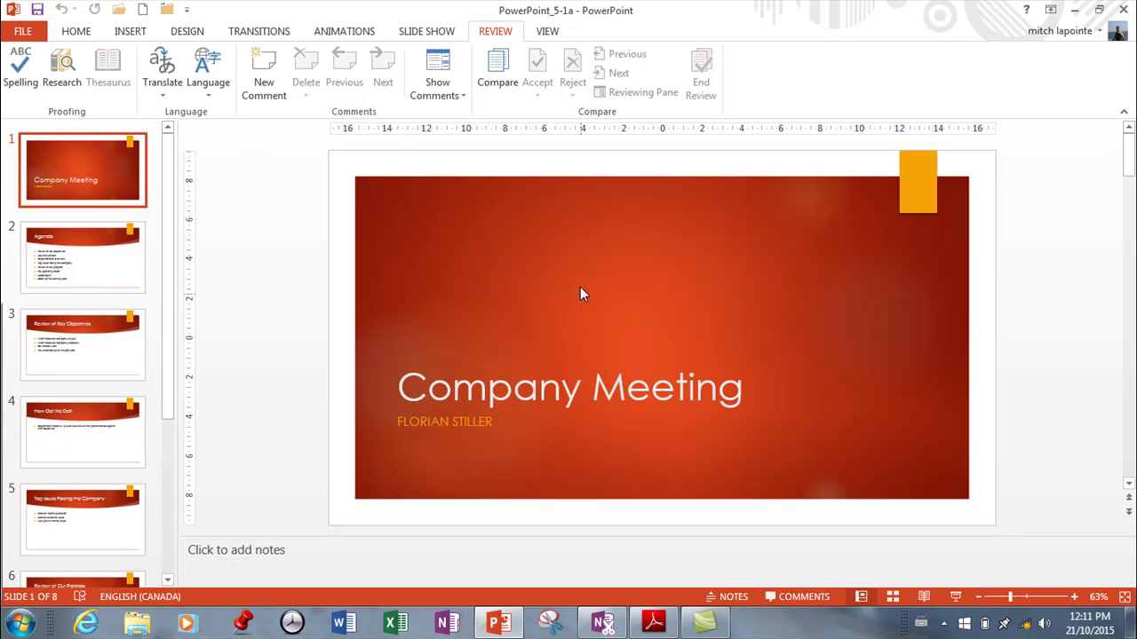
left_click(463, 96)
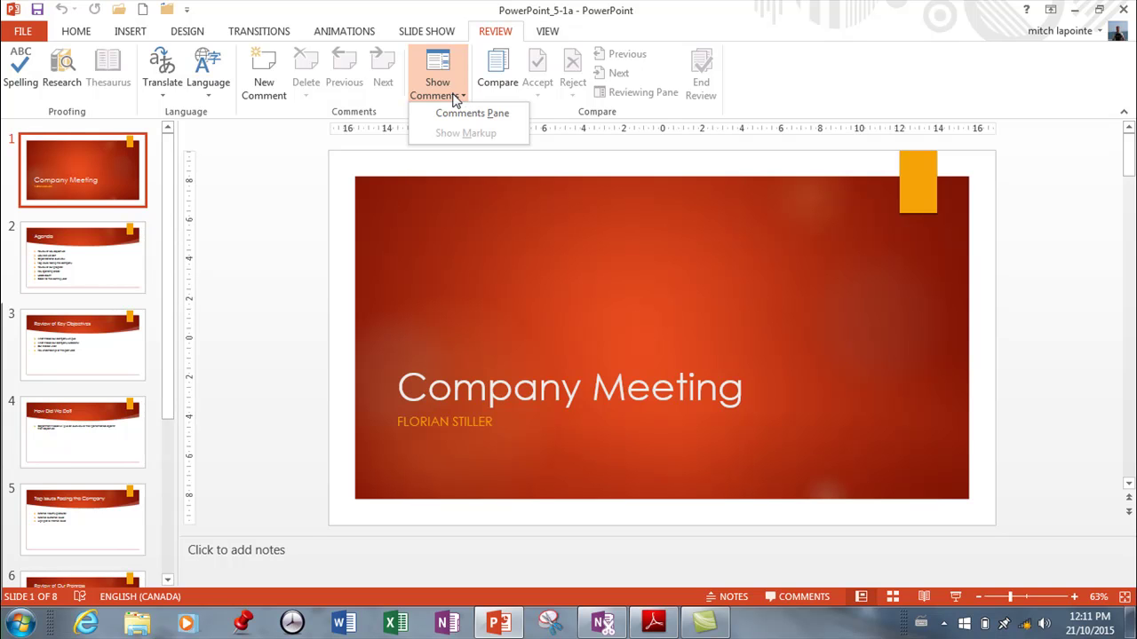
left_click(465, 115)
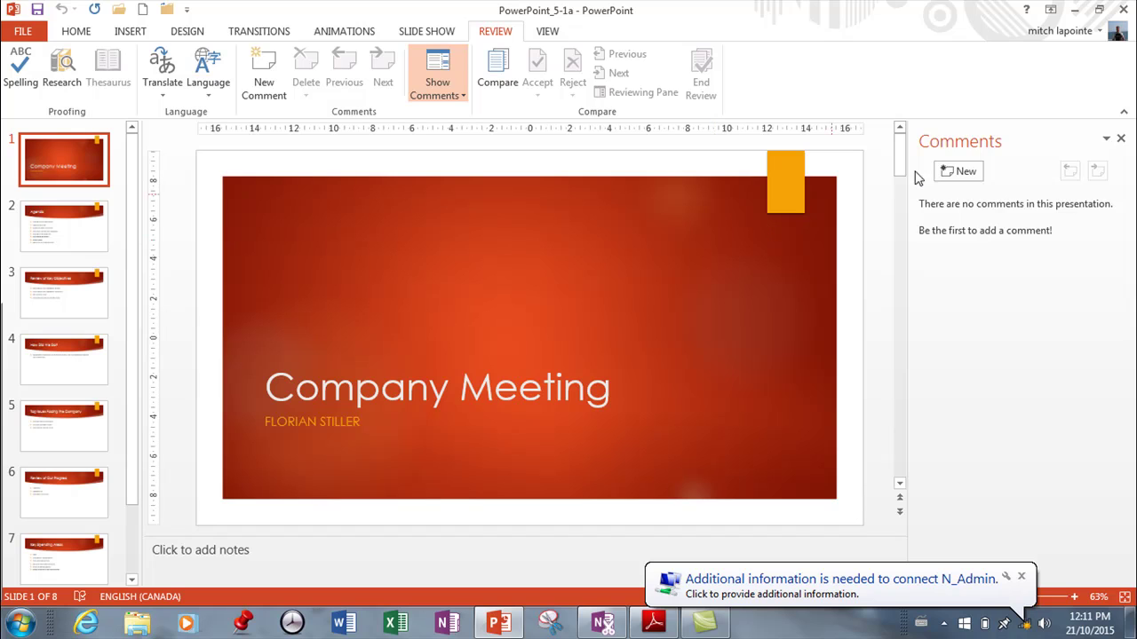
- Post a 'maybe change theme' comment on slide 1, then turn Show Comments off
left_click(962, 172)
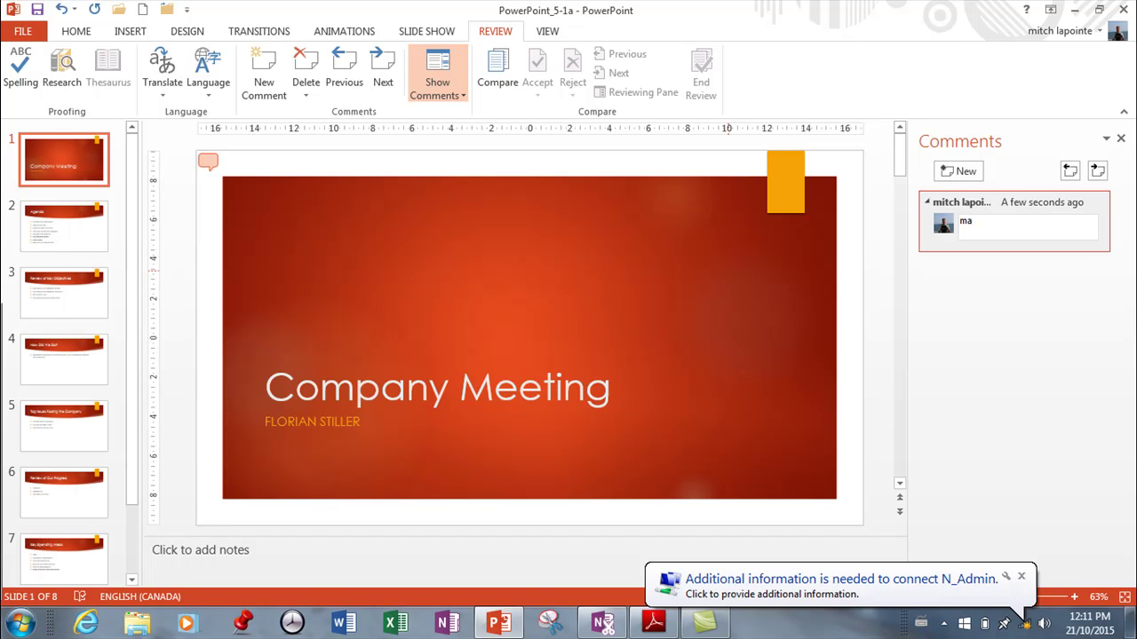
type("ybe change theme")
left_click(822, 299)
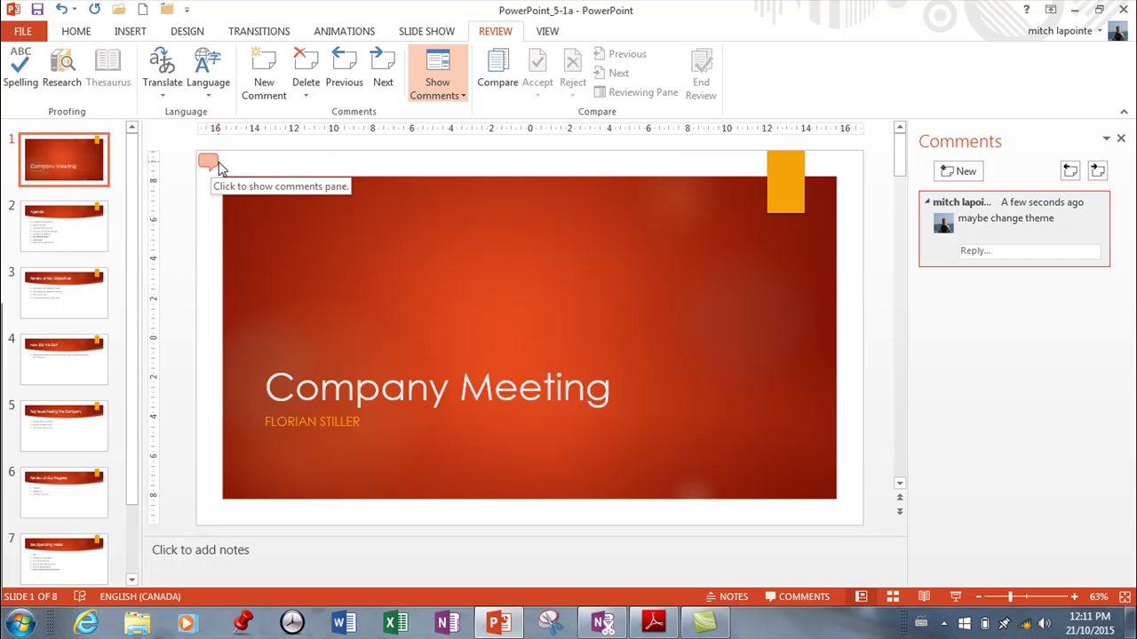
left_click(214, 164)
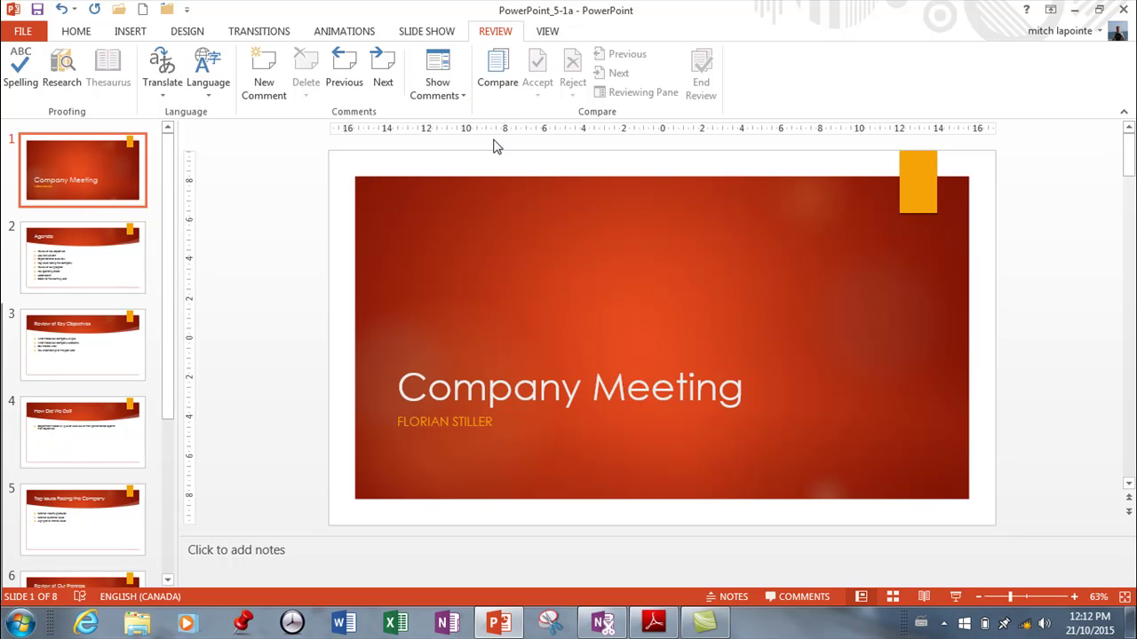
- Toggle the Comments Pane and Show Markup comment display options off and back on
left_click(462, 96)
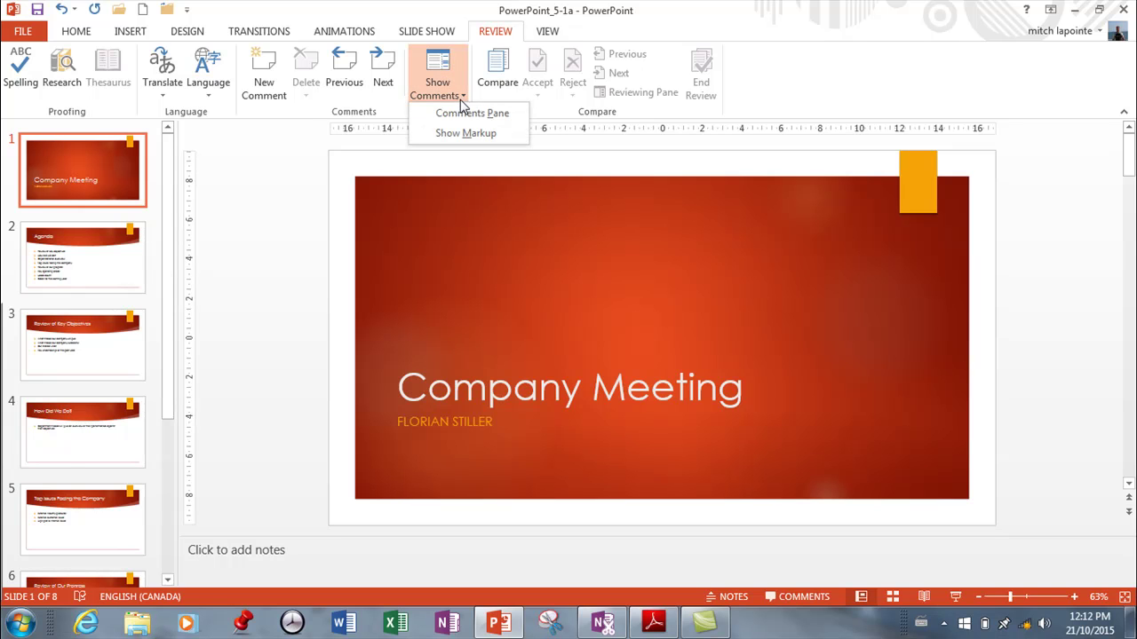
left_click(464, 113)
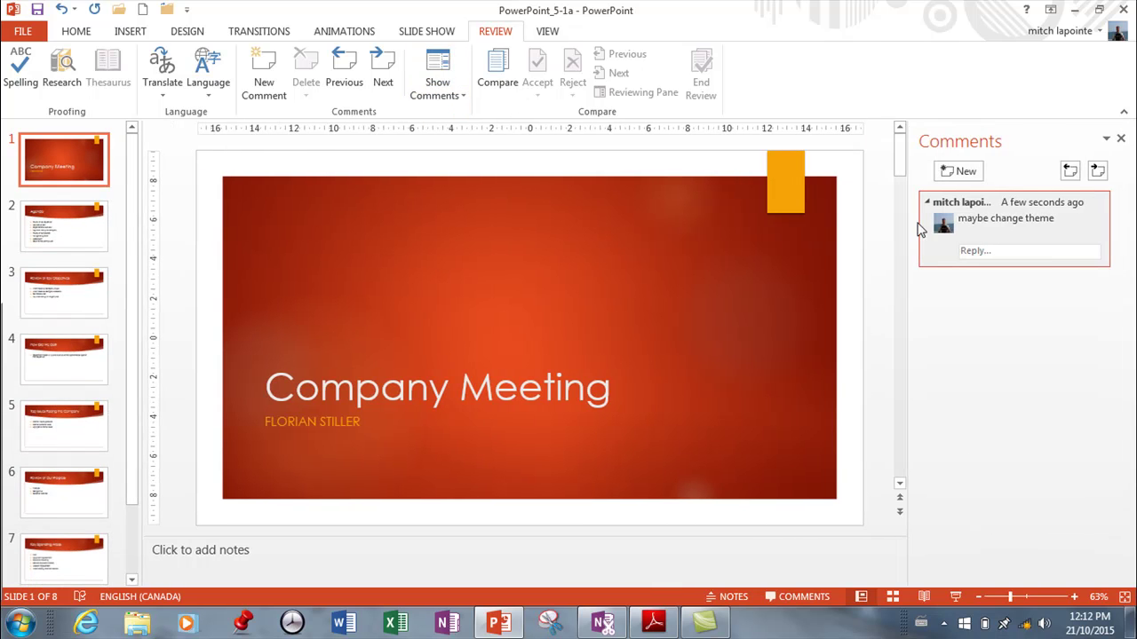
mouse_move(1010, 238)
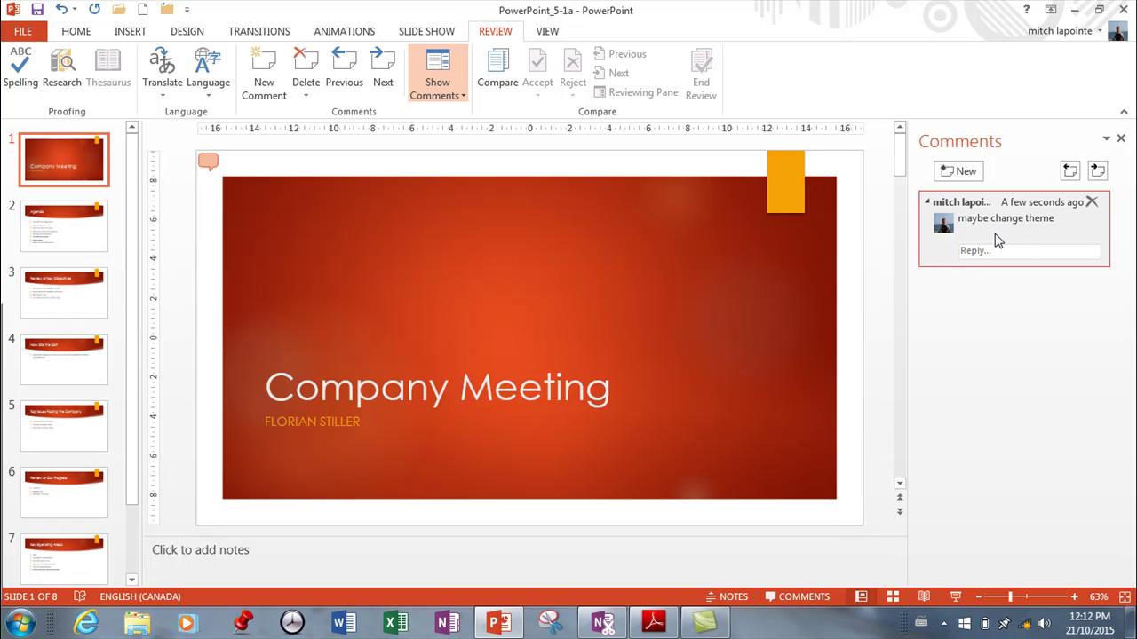
left_click(463, 96)
left_click(443, 117)
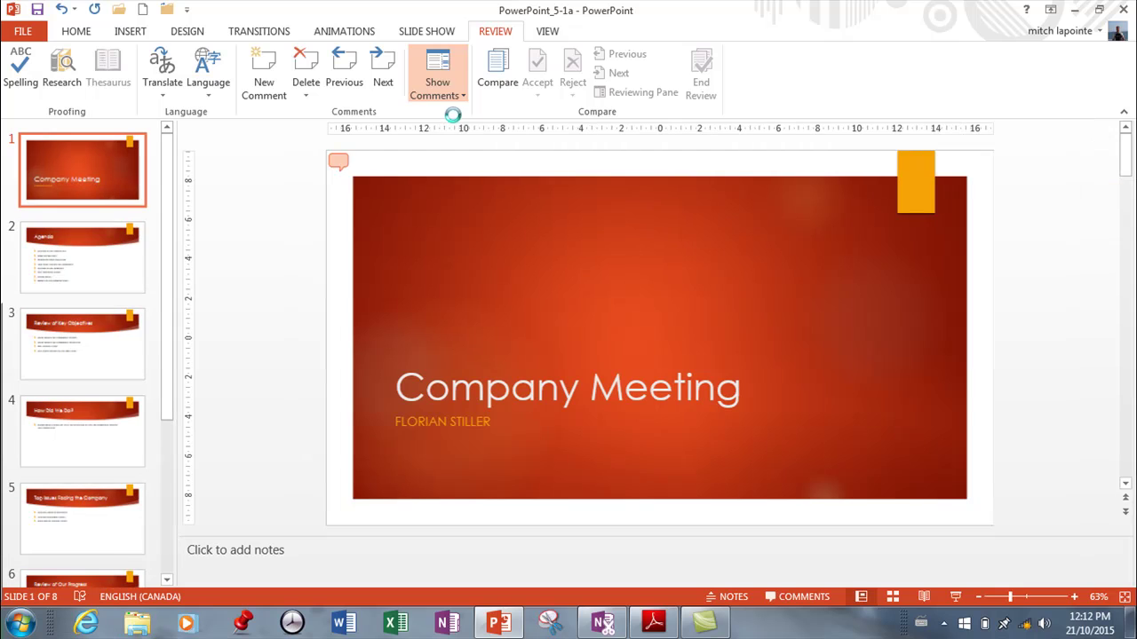
left_click(463, 96)
left_click(455, 135)
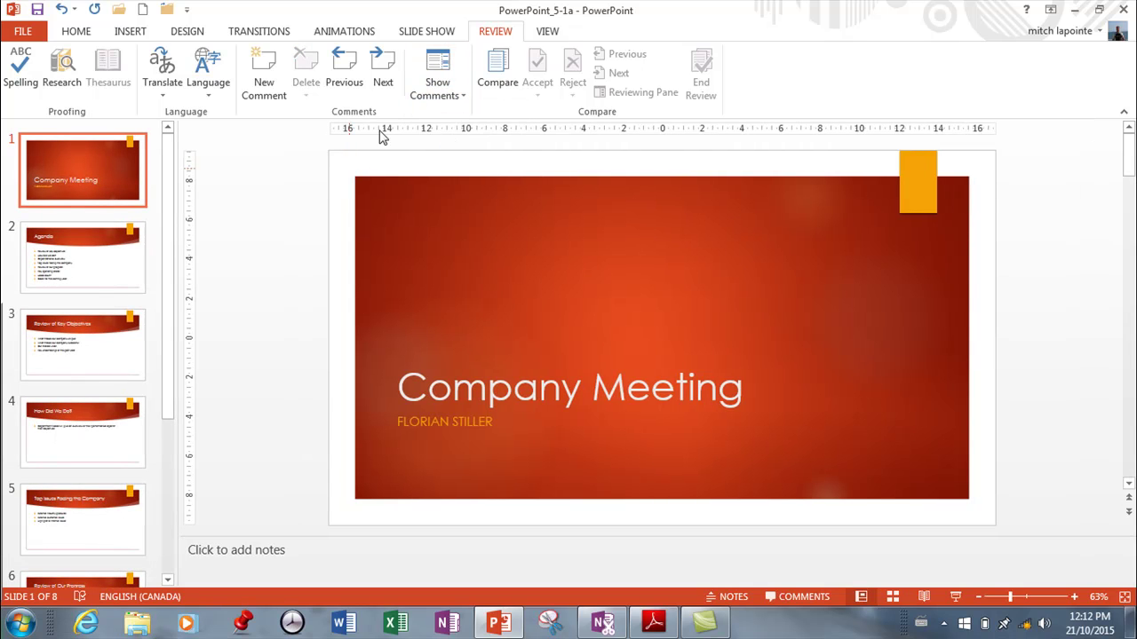
left_click(459, 98)
left_click(433, 135)
- Reopen the Comments pane and go to slide 3, Review of Key Objectives
left_click(461, 96)
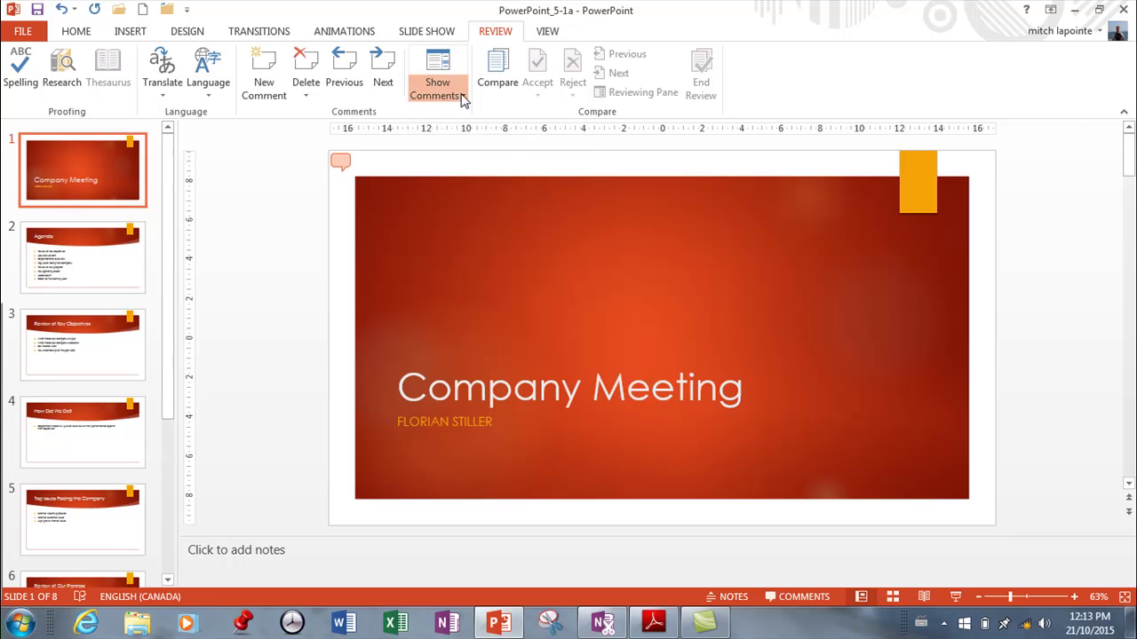
left_click(453, 112)
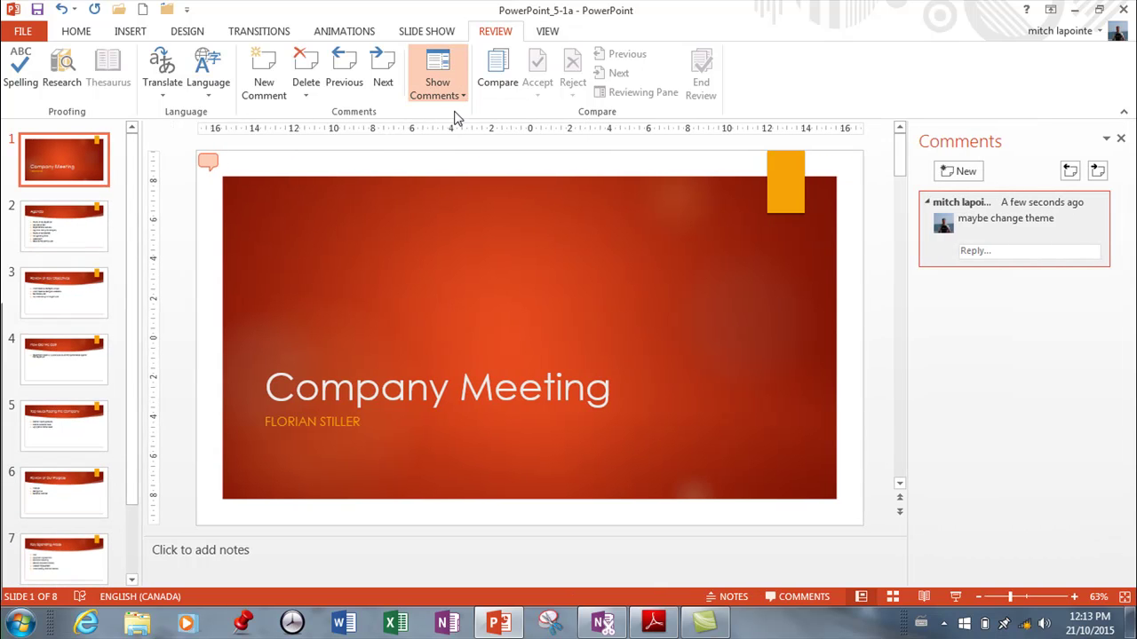
left_click(57, 298)
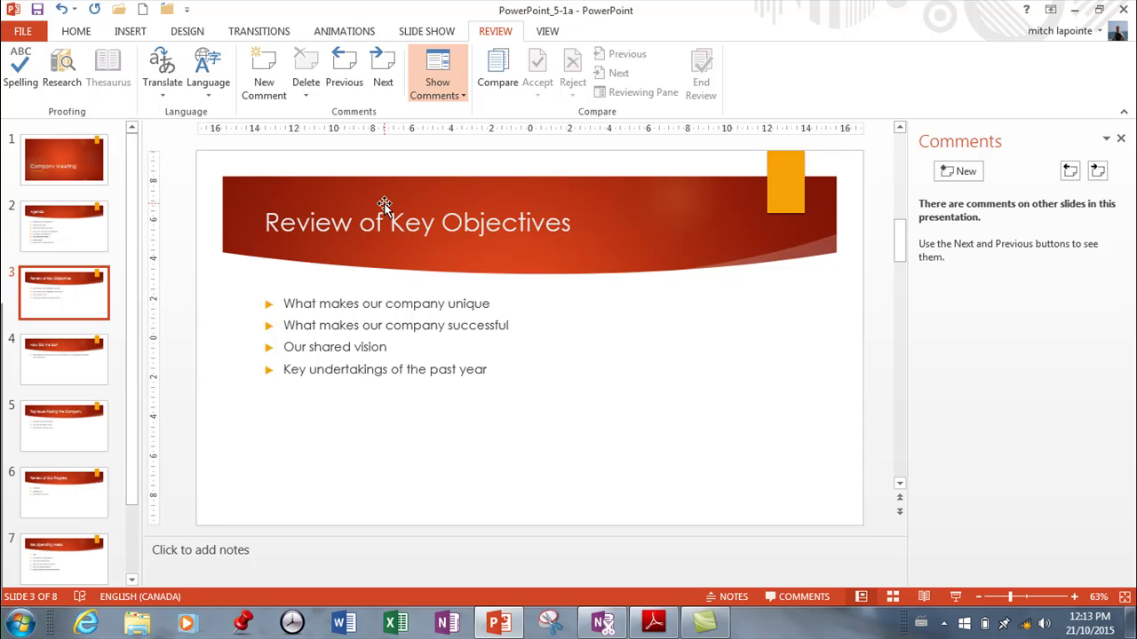
- Post 'change word key to main' on slide 3, start a reply, then return to slide 1
left_click(961, 175)
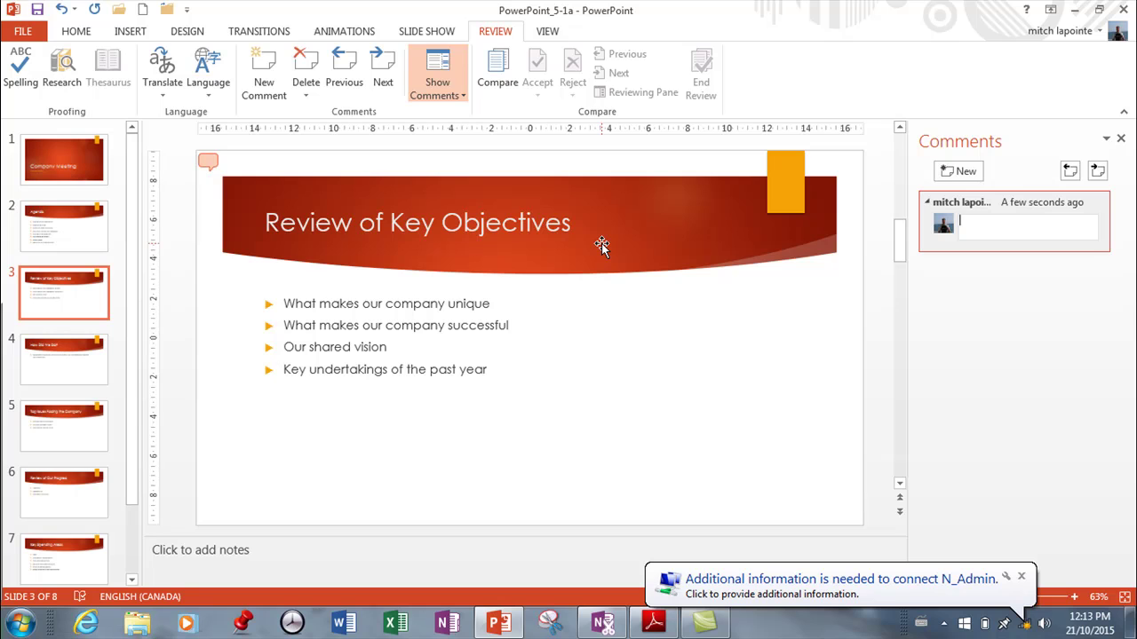
type("ge word key to mai")
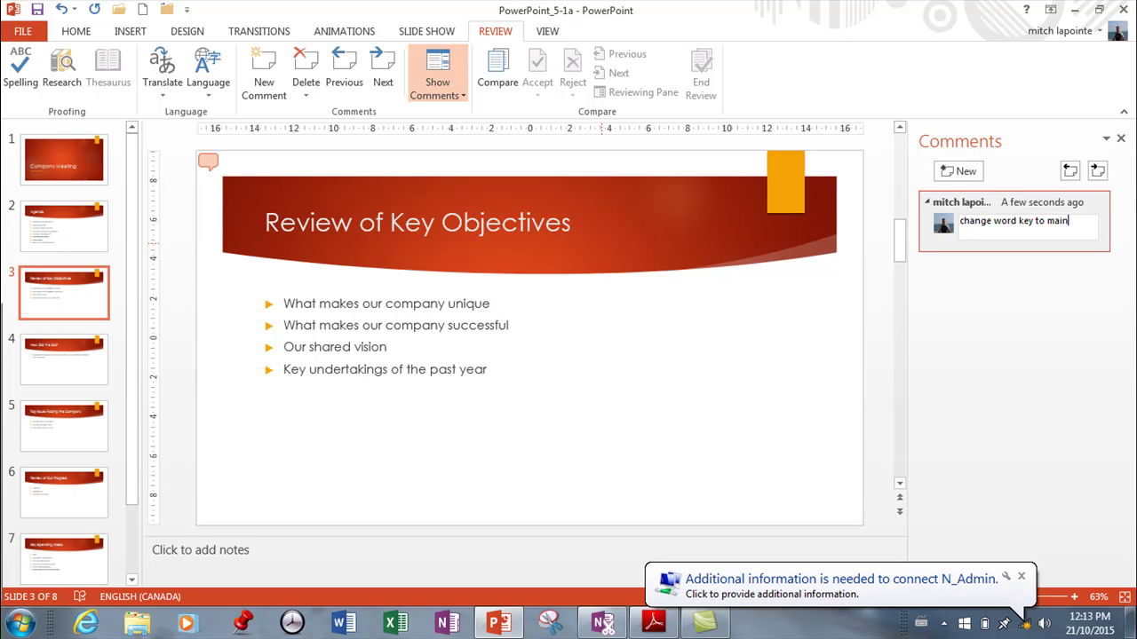
type("n")
left_click(590, 246)
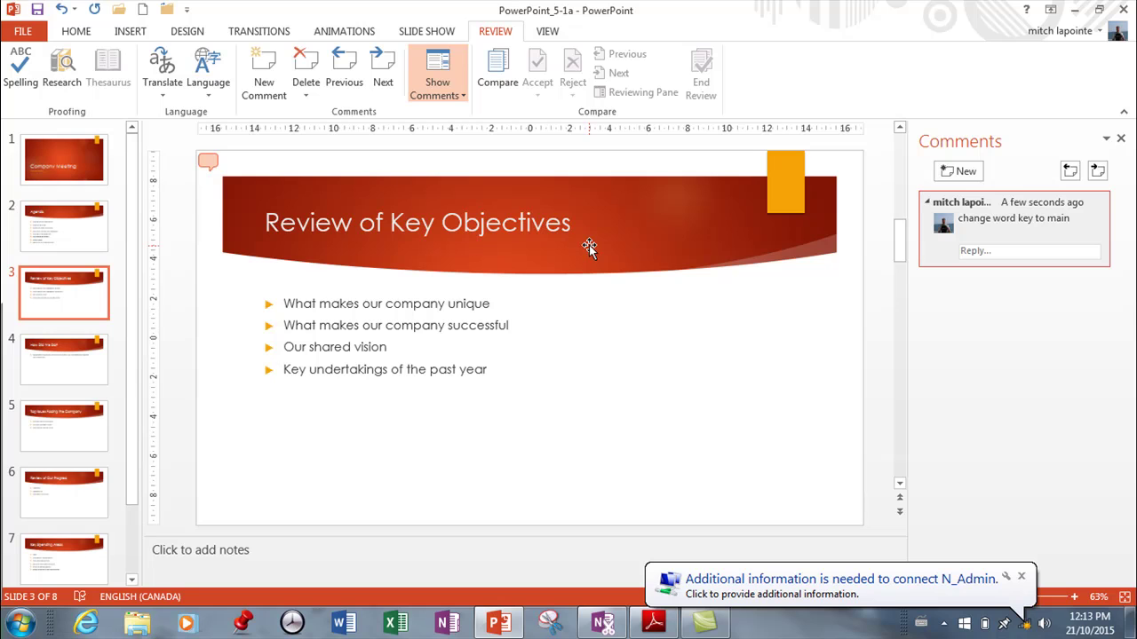
left_click(992, 253)
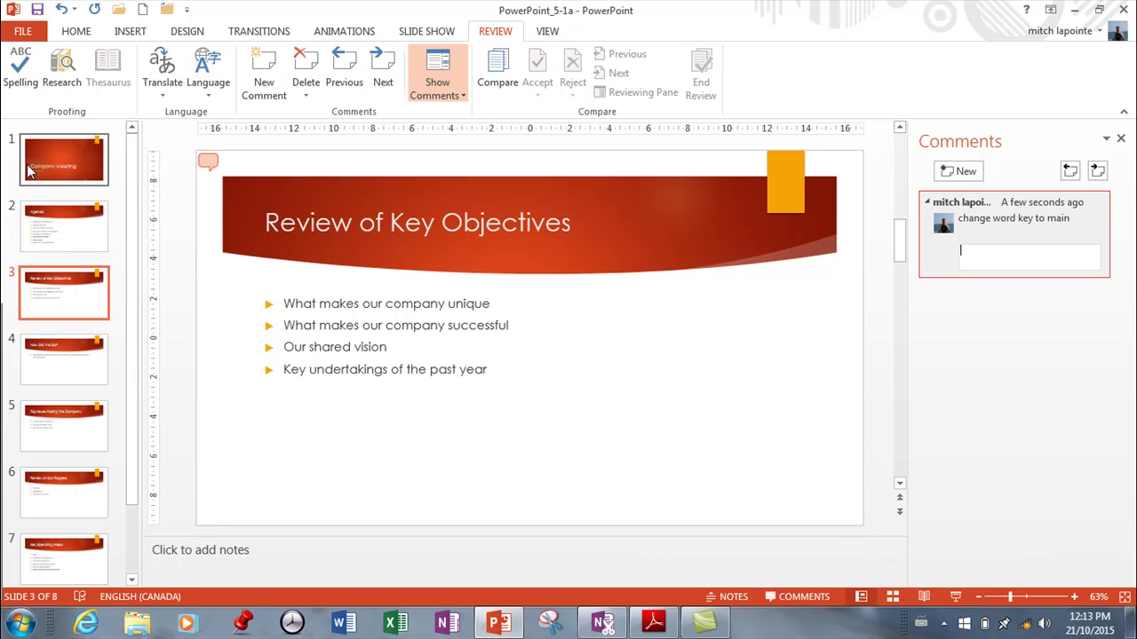
left_click(57, 161)
- Delete the 'maybe change theme' comment from the Company Meeting slide
left_click(930, 200)
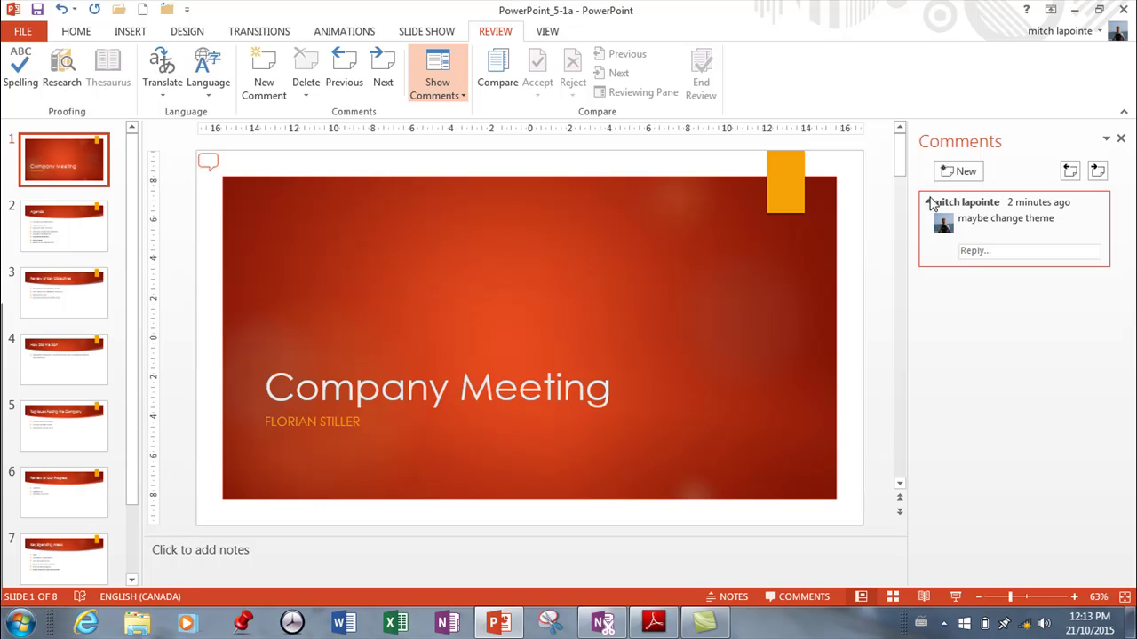
mouse_move(1093, 203)
left_click(604, 157)
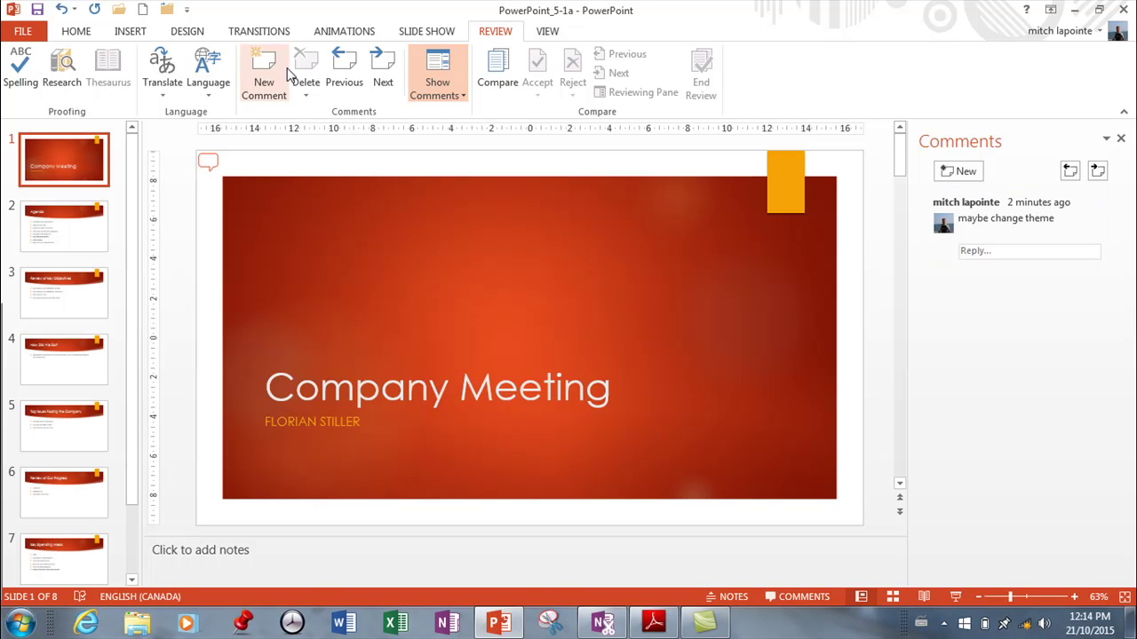
left_click(977, 205)
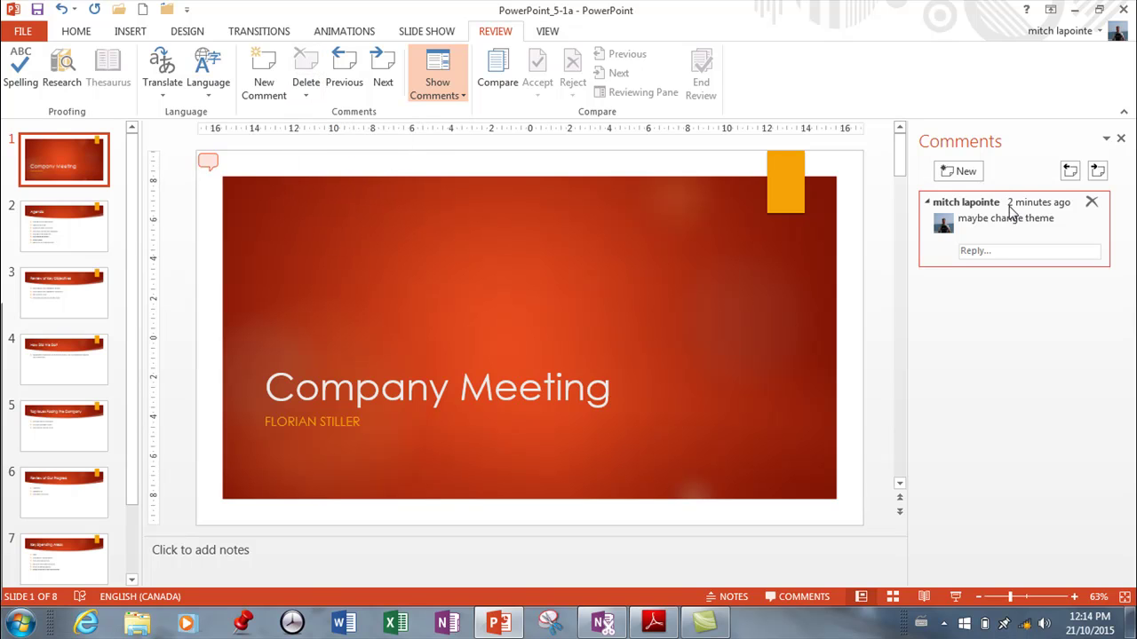
left_click(1092, 202)
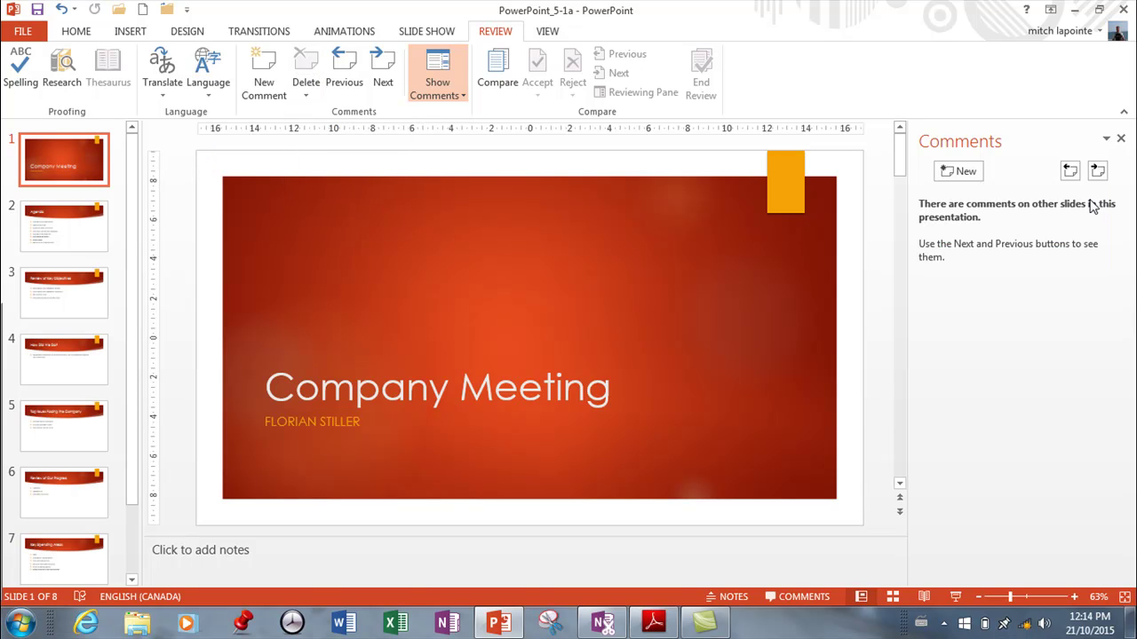
- On slide 3, select the 'change word key to main' comment marker and delete it via Review
left_click(84, 227)
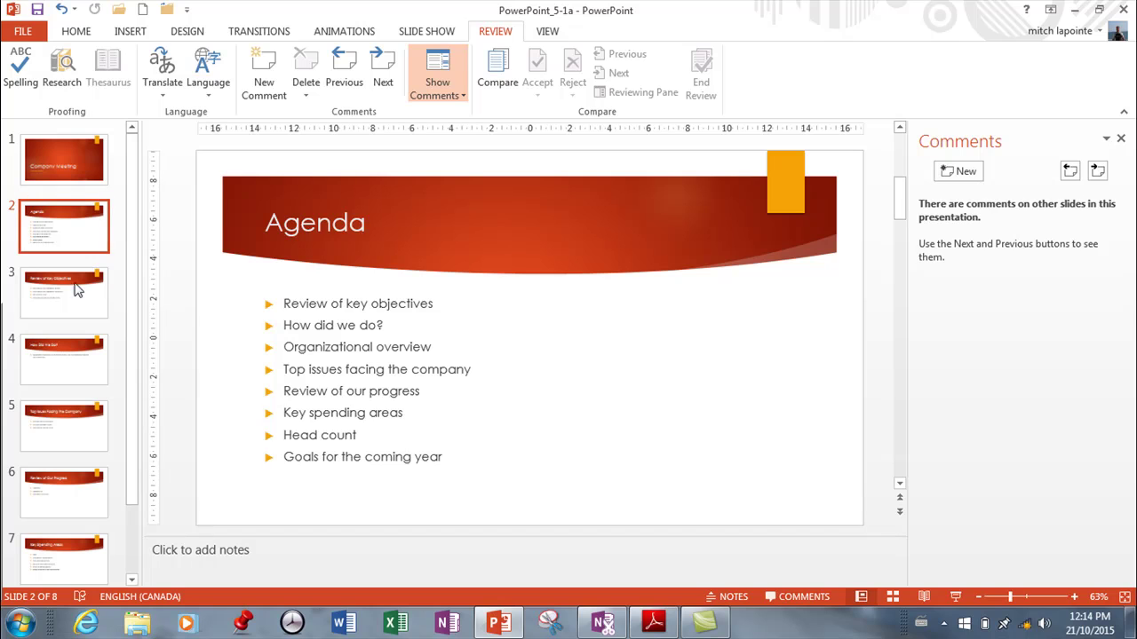
left_click(78, 290)
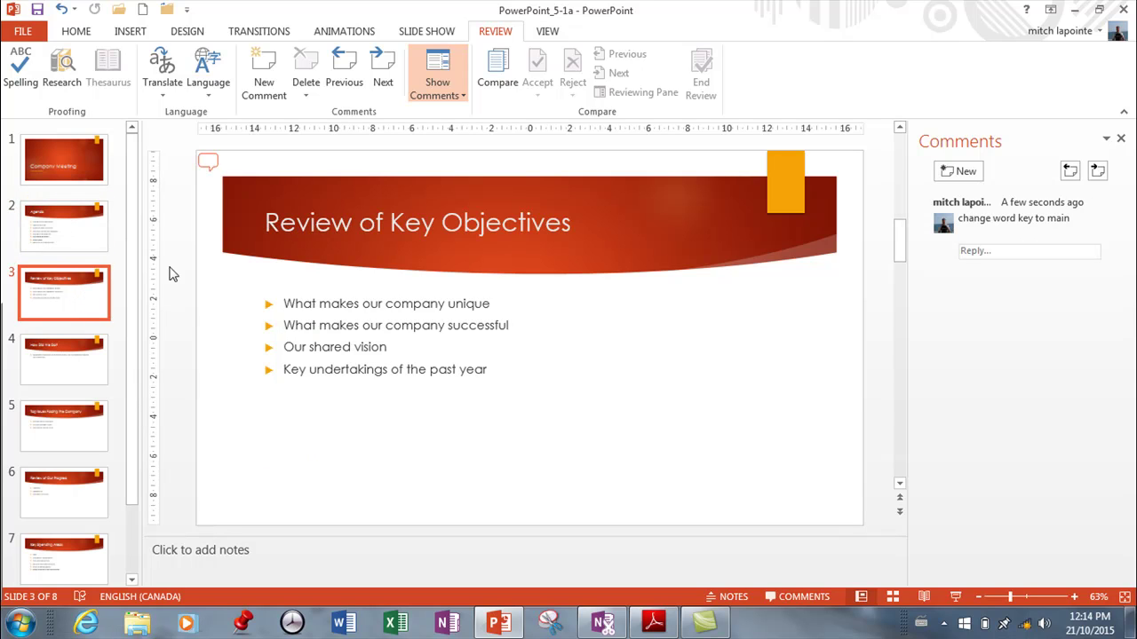
left_click(1095, 196)
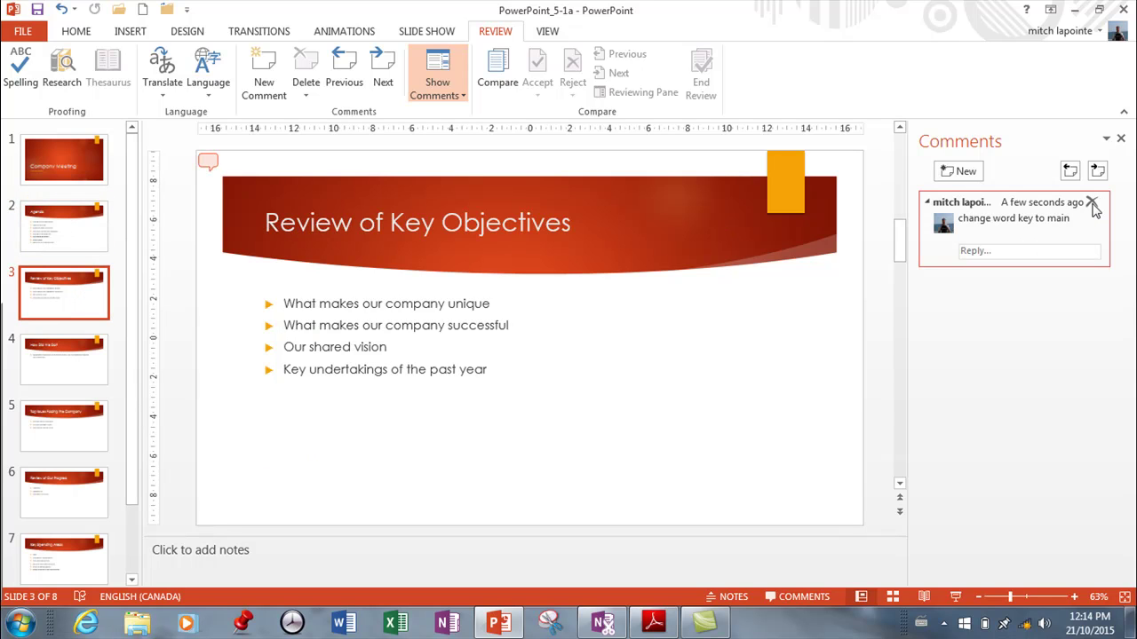
left_click(636, 187)
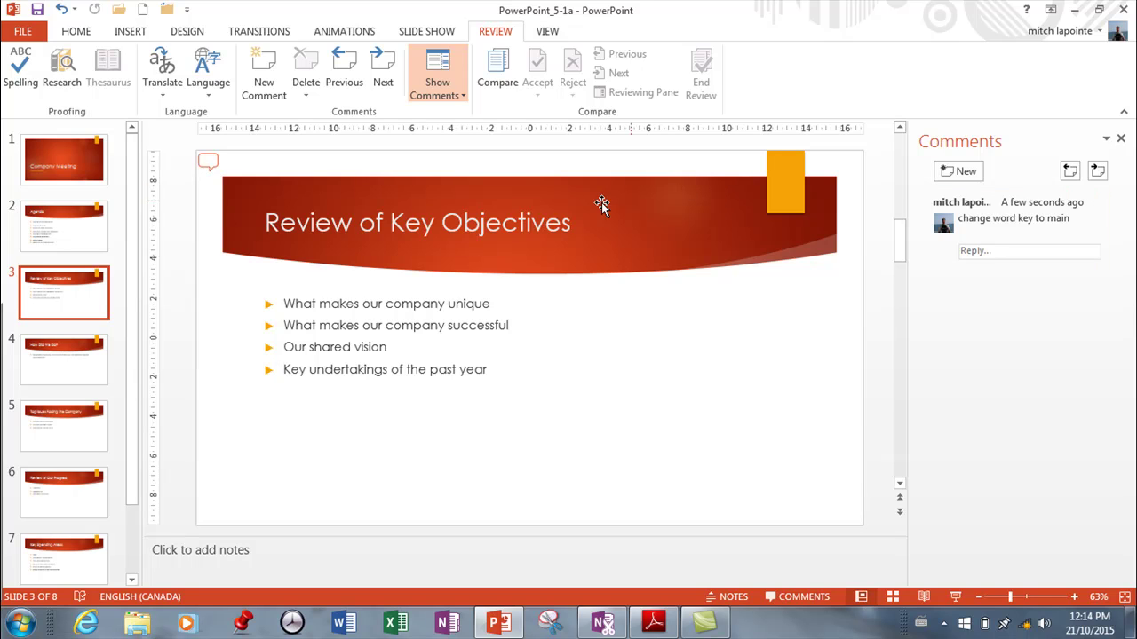
left_click(207, 163)
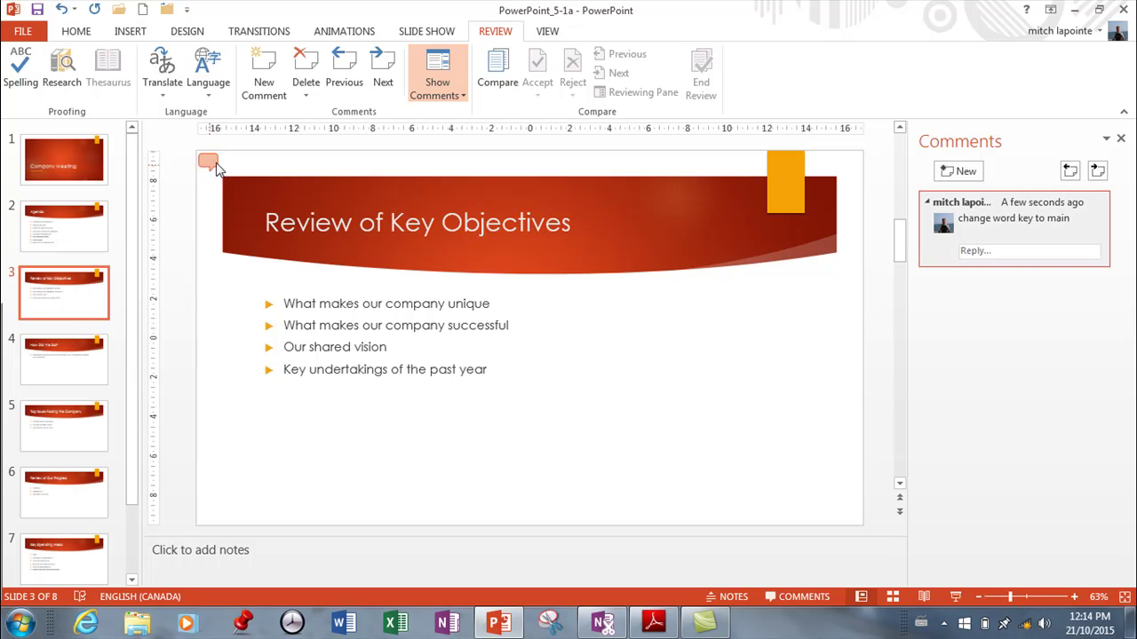
left_click(305, 64)
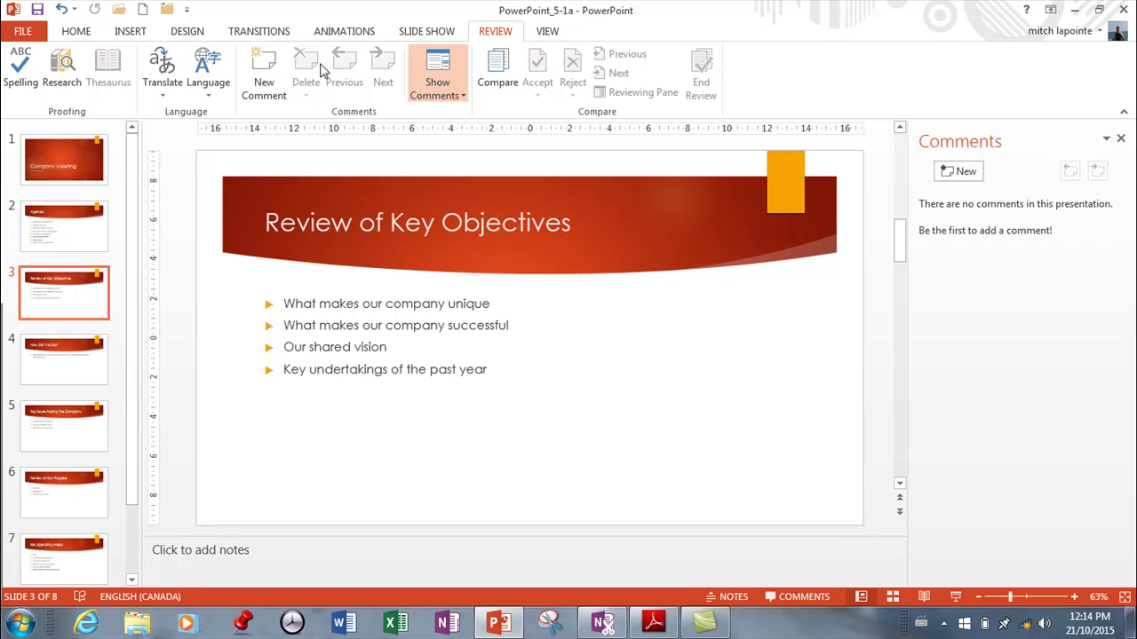